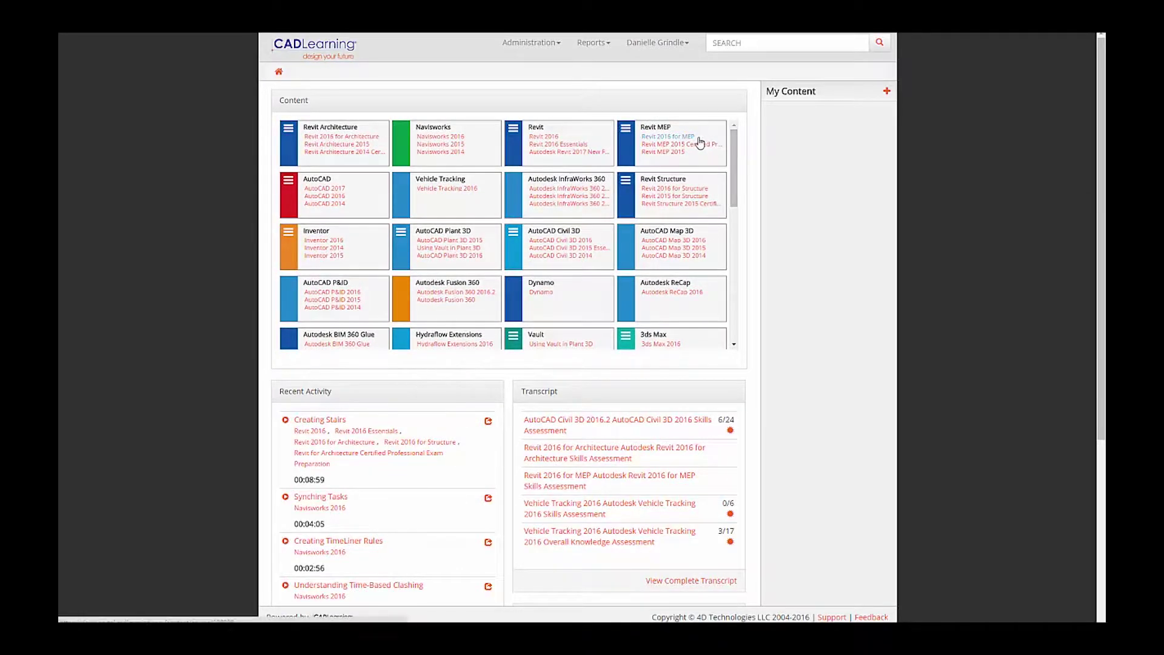
- Browse all Revit 2016 for MEP lessons, then highlight the dashboard's Recent Activity and Transcript panels
left_click(700, 143)
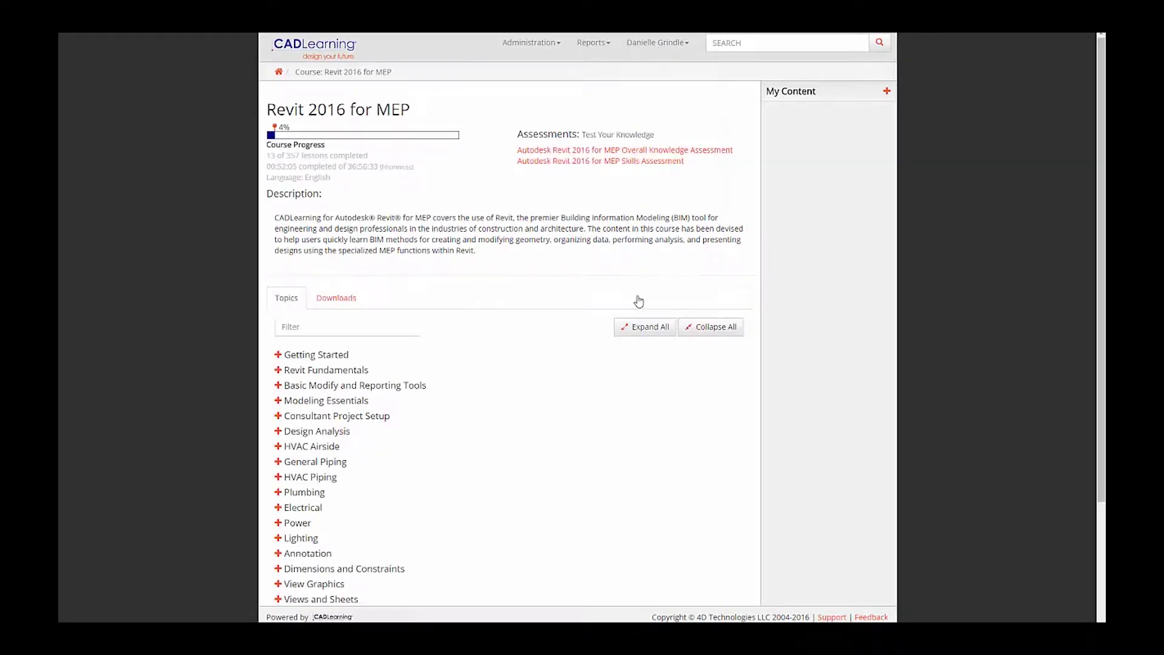
left_click(639, 333)
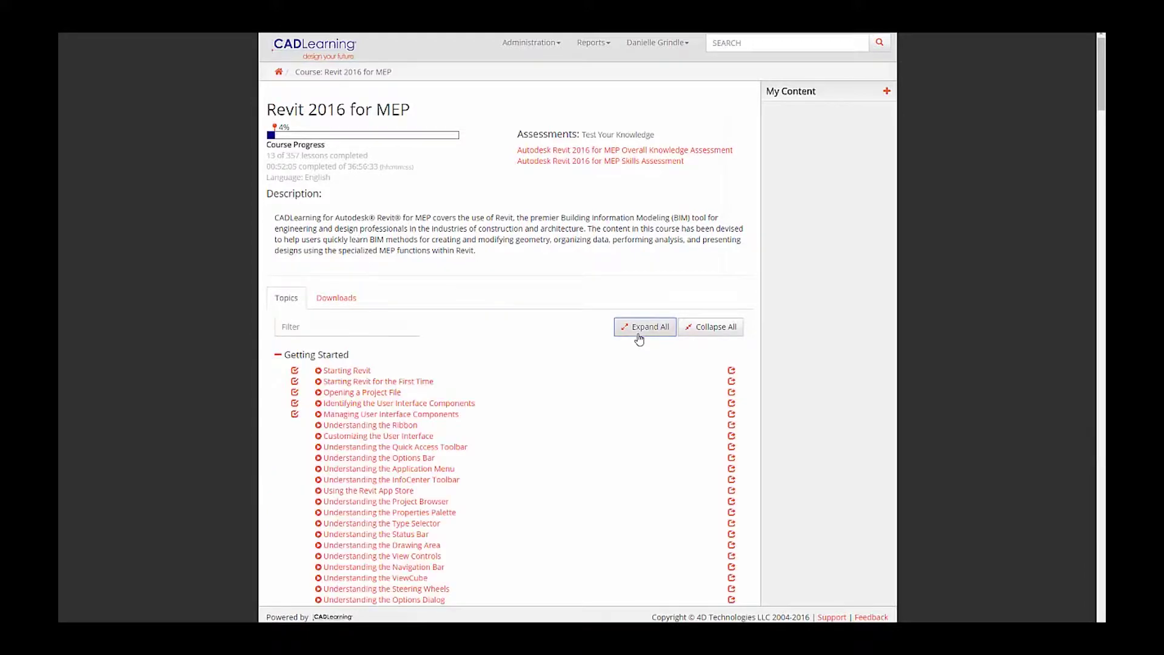
scroll(639, 339, "down", 5)
scroll(639, 340, "down", 1)
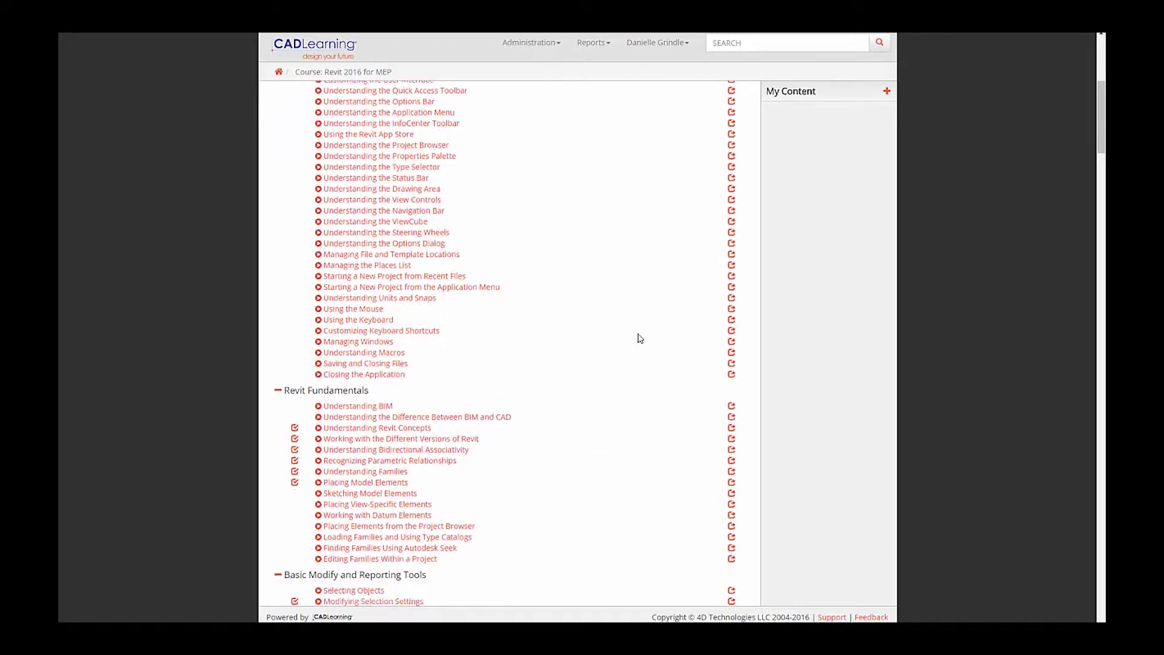
scroll(634, 337, "down", 4)
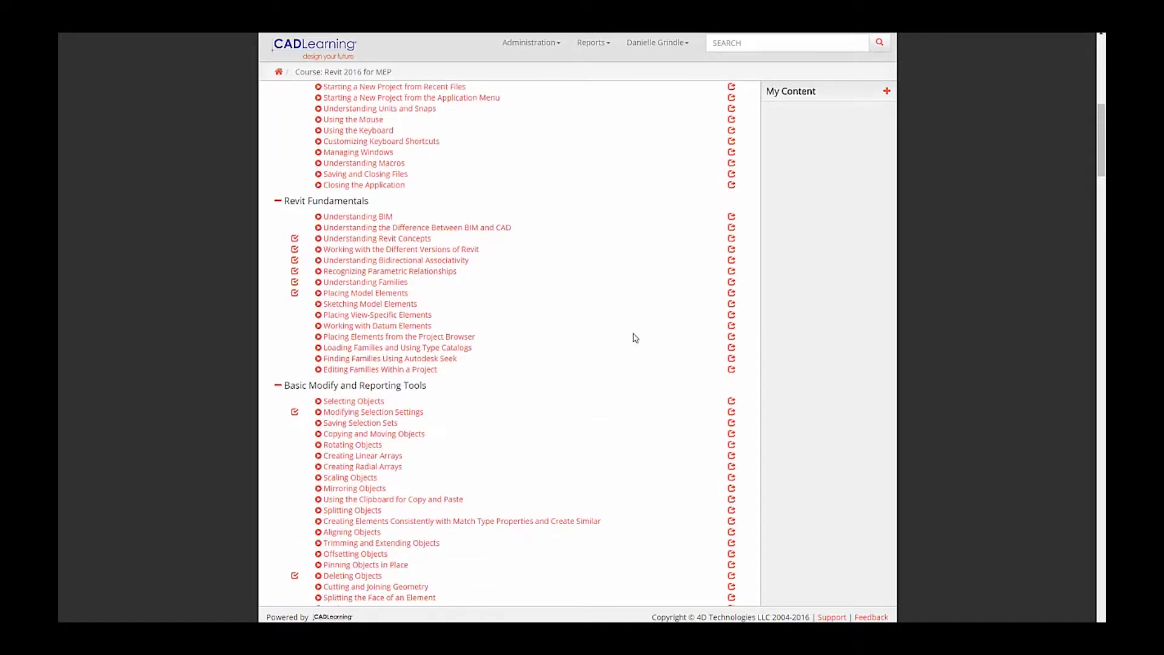
left_click(278, 71)
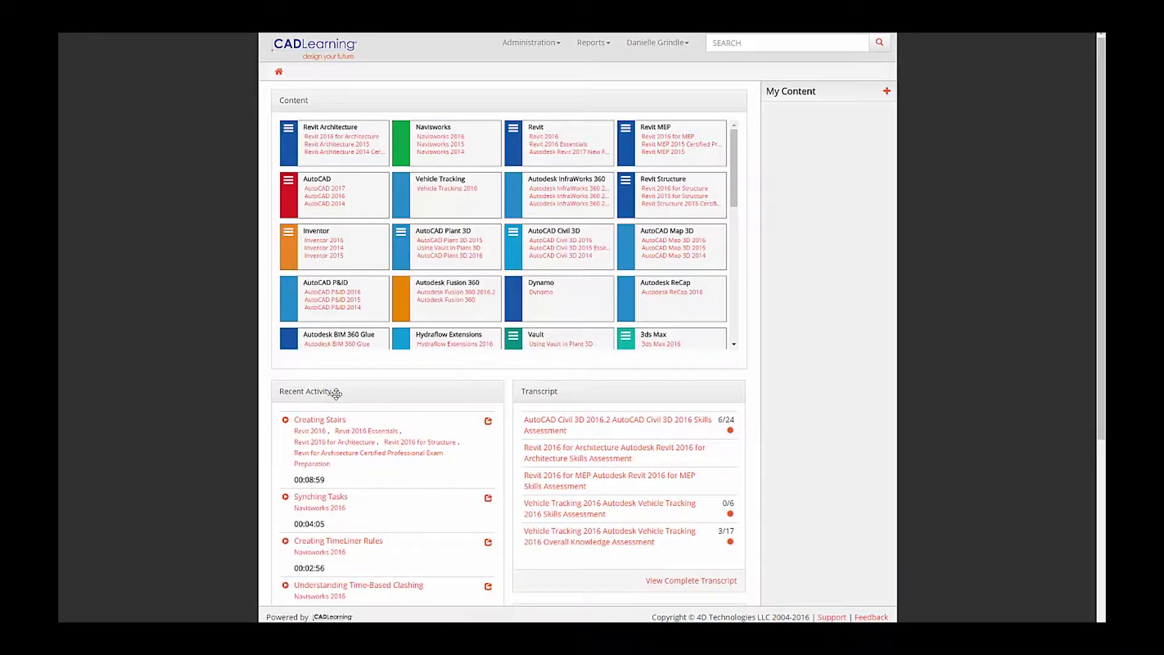
left_click_drag(336, 393, 282, 391)
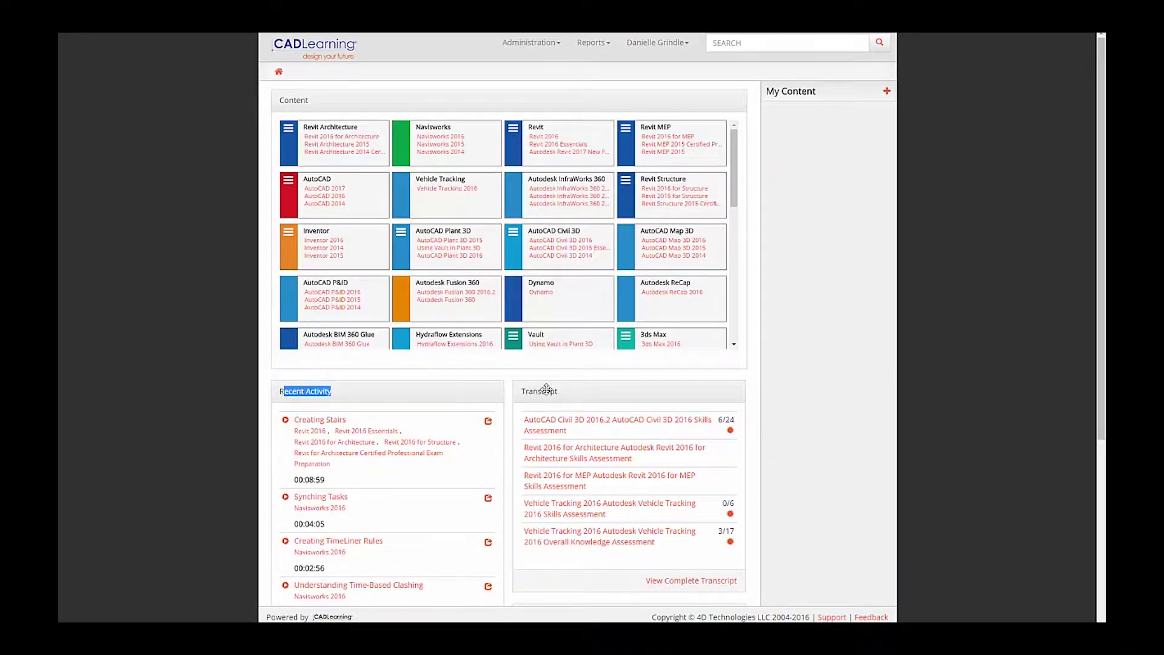
left_click_drag(573, 391, 520, 392)
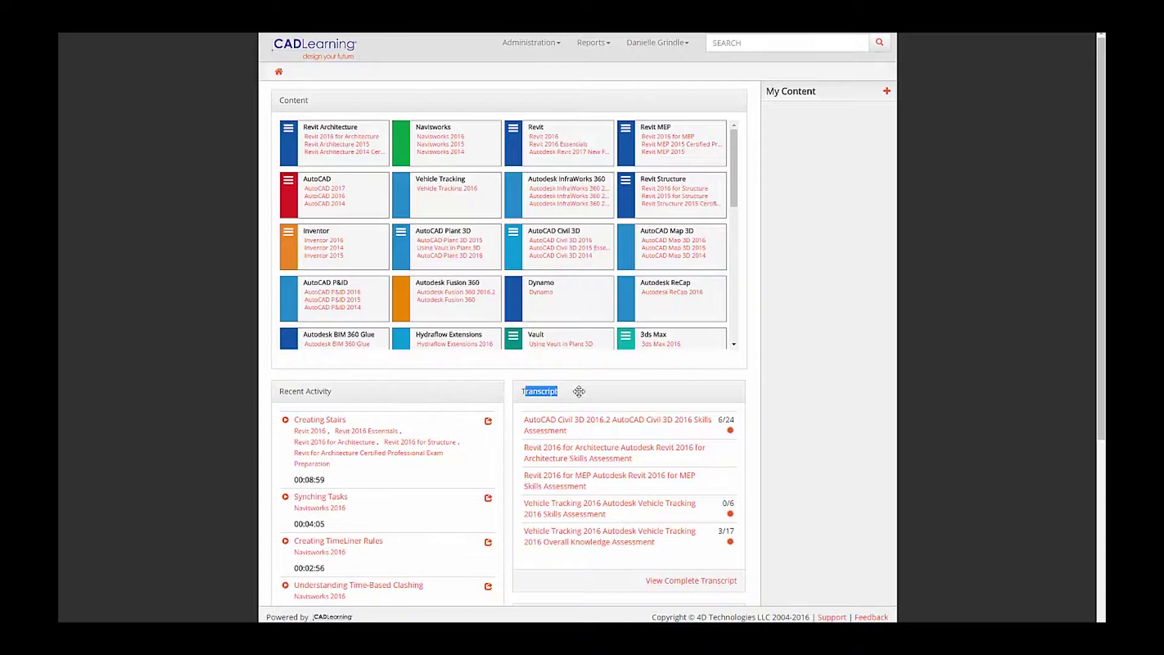
scroll(579, 392, "down", 3)
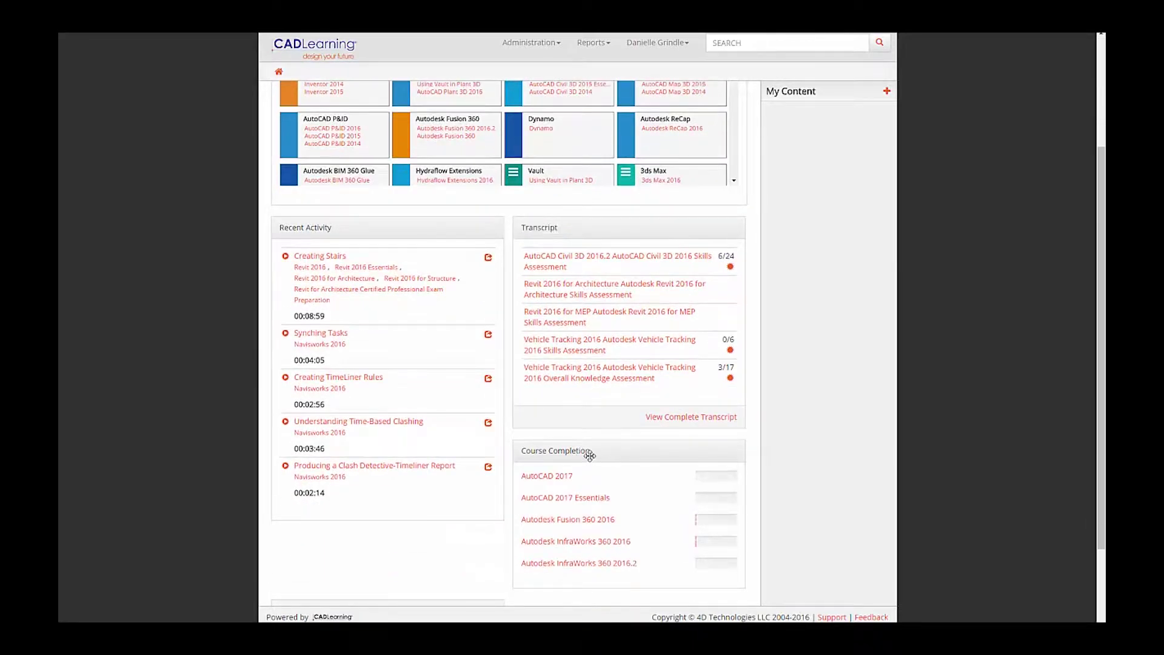
left_click_drag(590, 451, 520, 455)
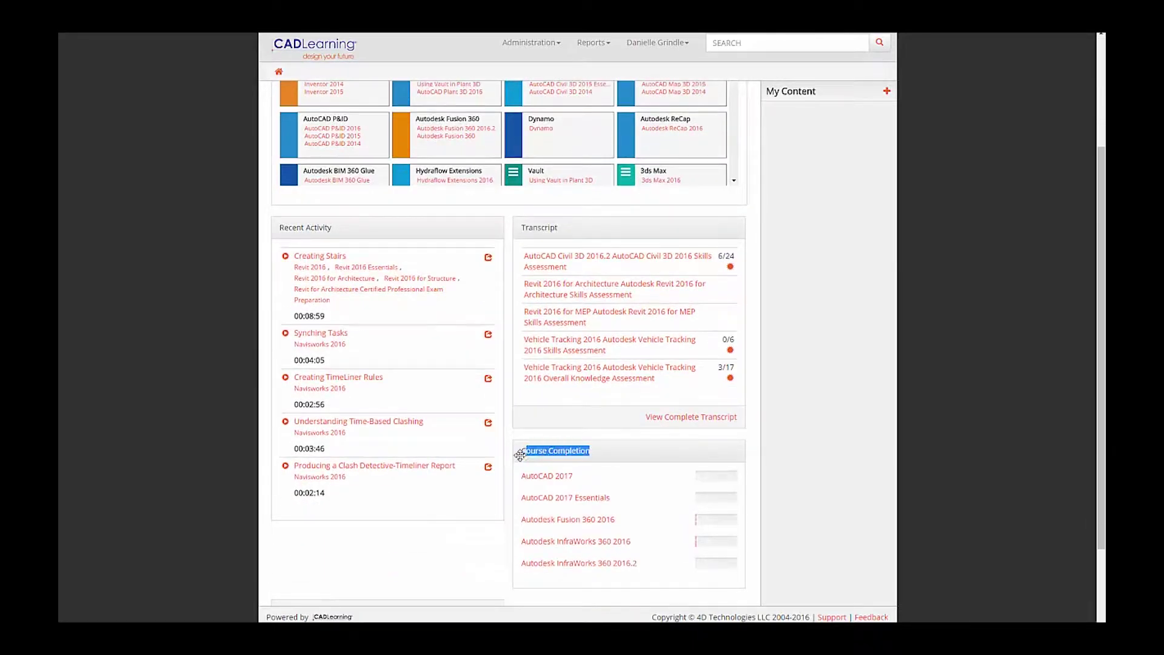
- View the Vehicle Tracking 2016 skills assessment results in the transcript, then return home
left_click(669, 418)
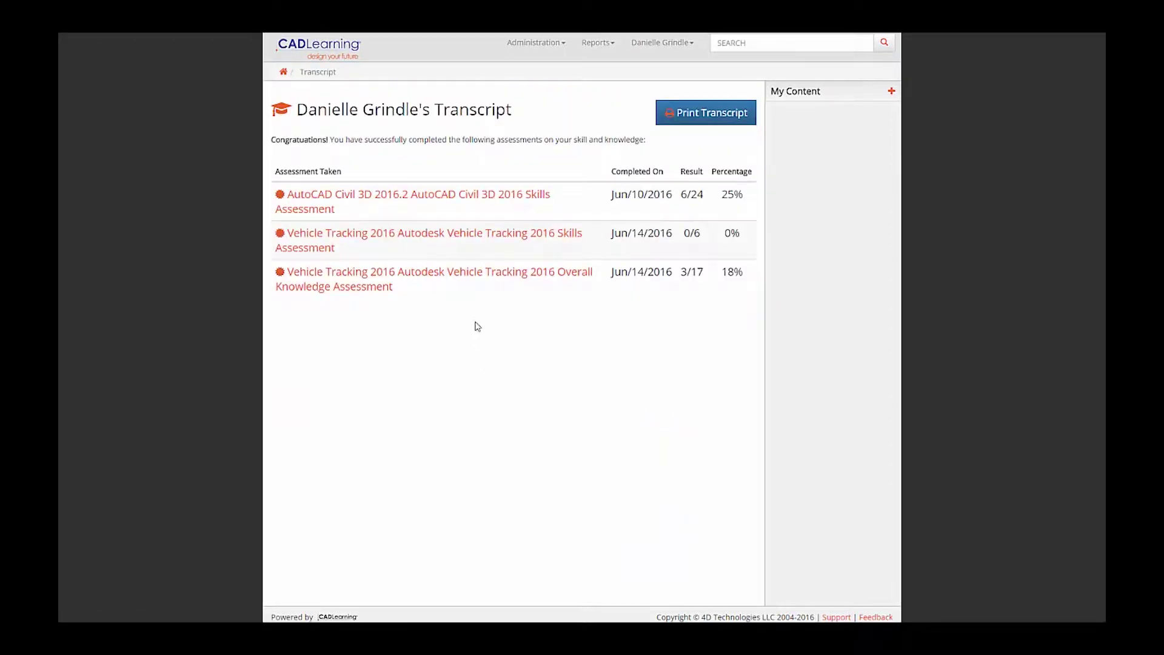
left_click(476, 233)
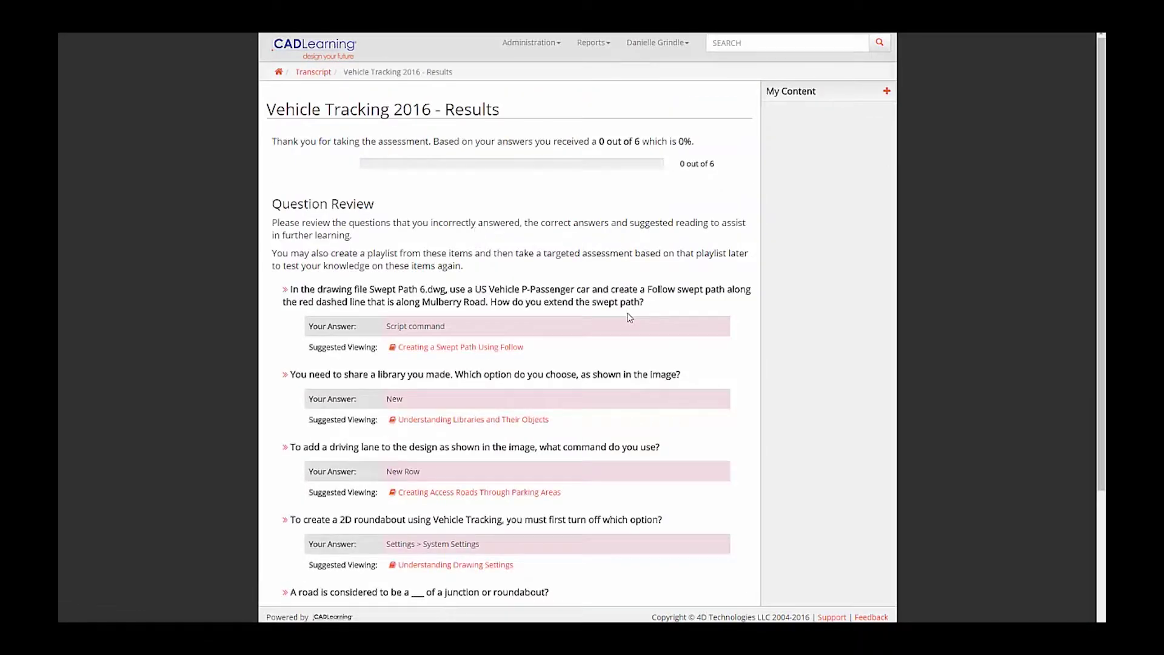
scroll(629, 316, "down", 5)
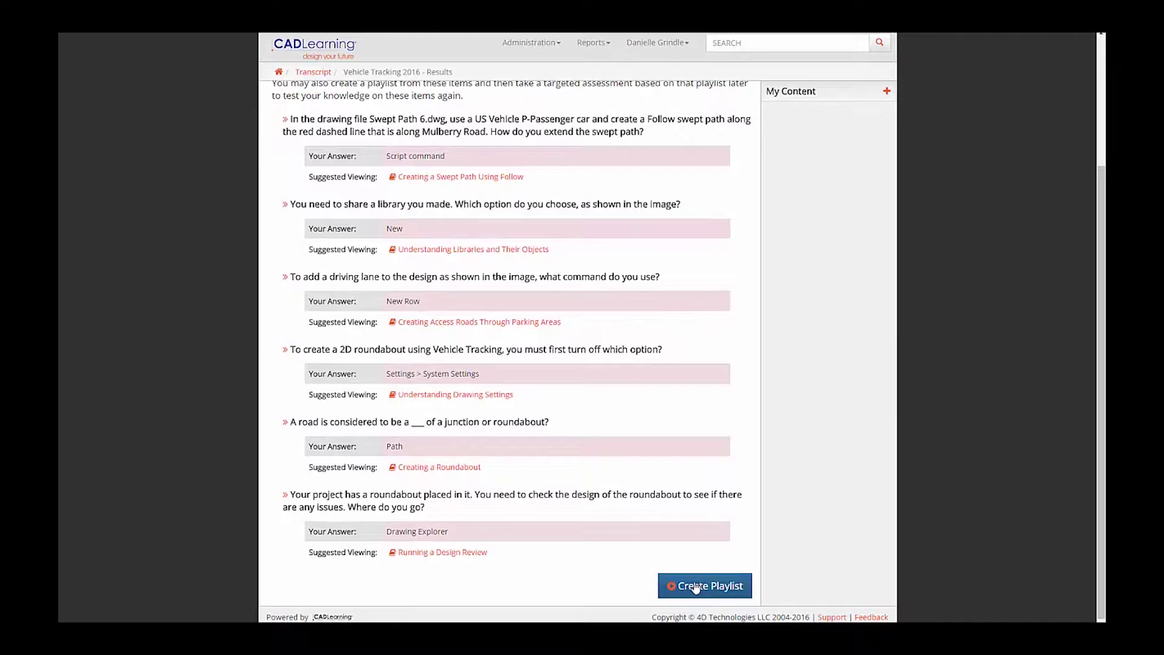
scroll(551, 485, "up", 5)
left_click(280, 73)
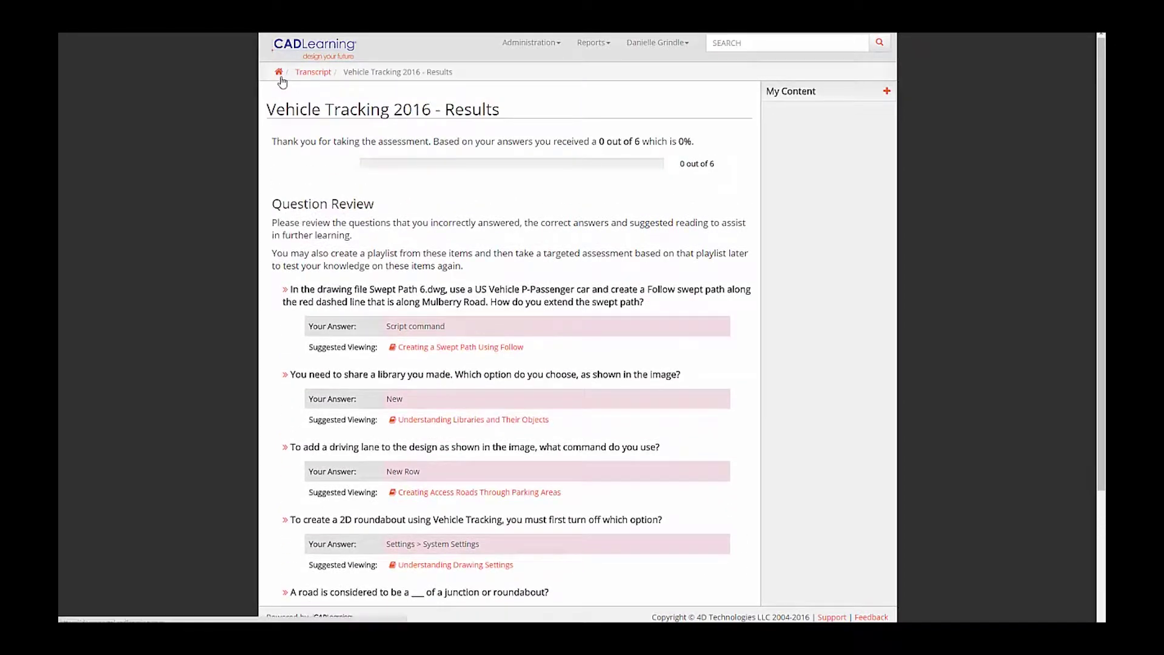
- Search the library for 'timeliner' lessons, filtered to Navisworks 2016
left_click(710, 40)
type("timeliner")
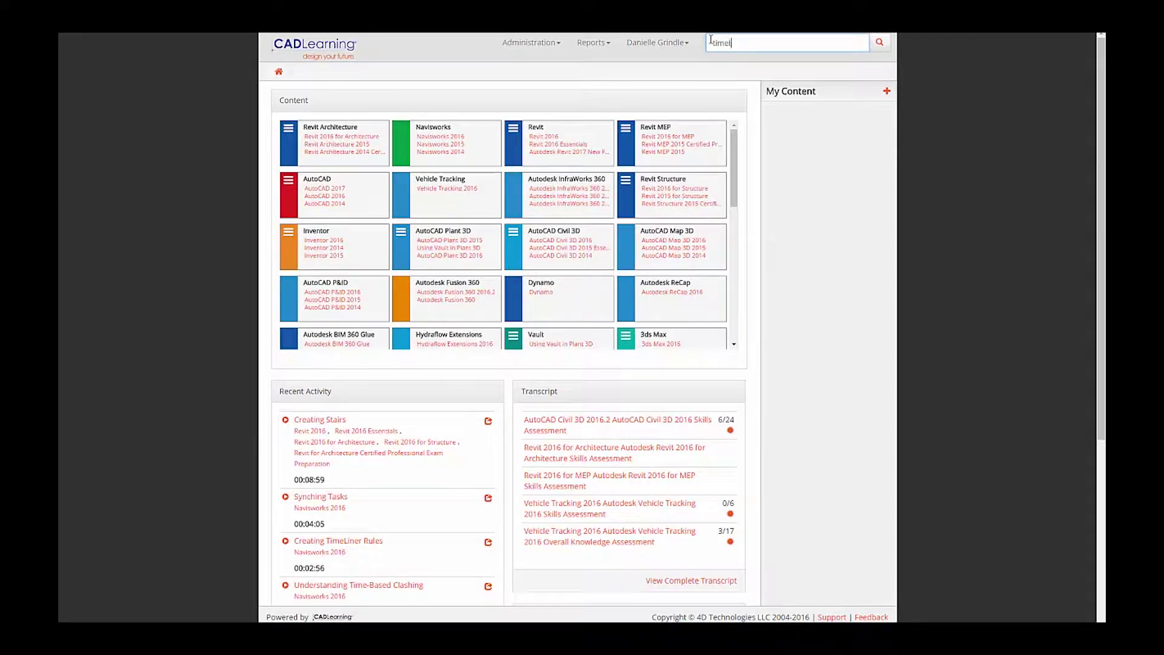
left_click(880, 44)
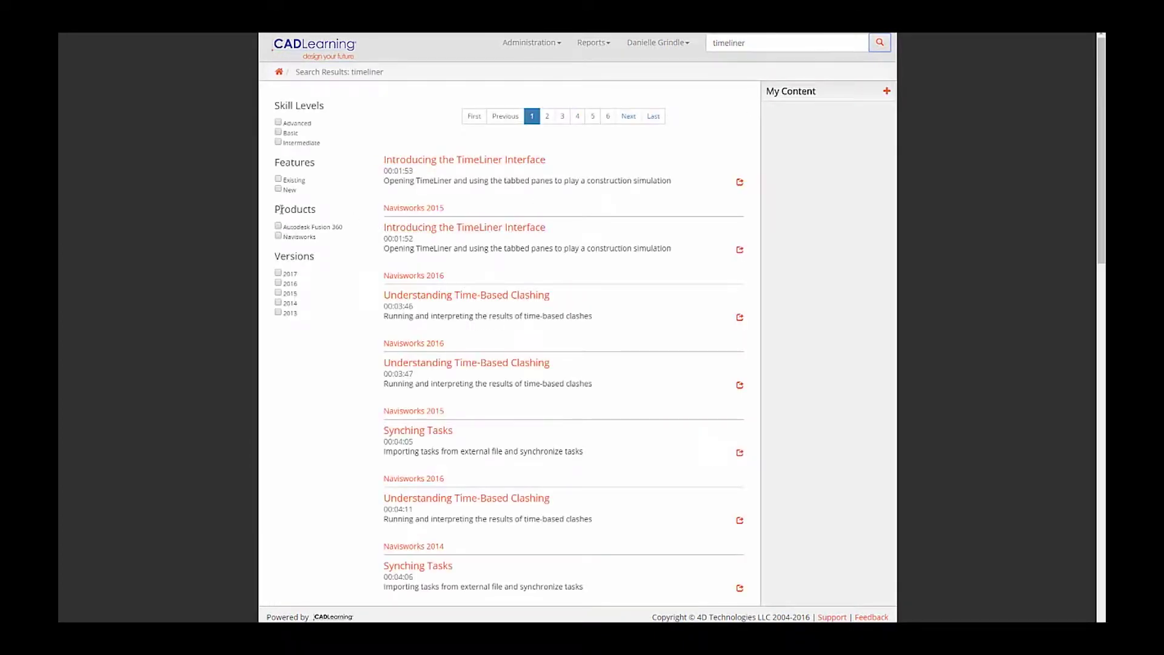
left_click(279, 236)
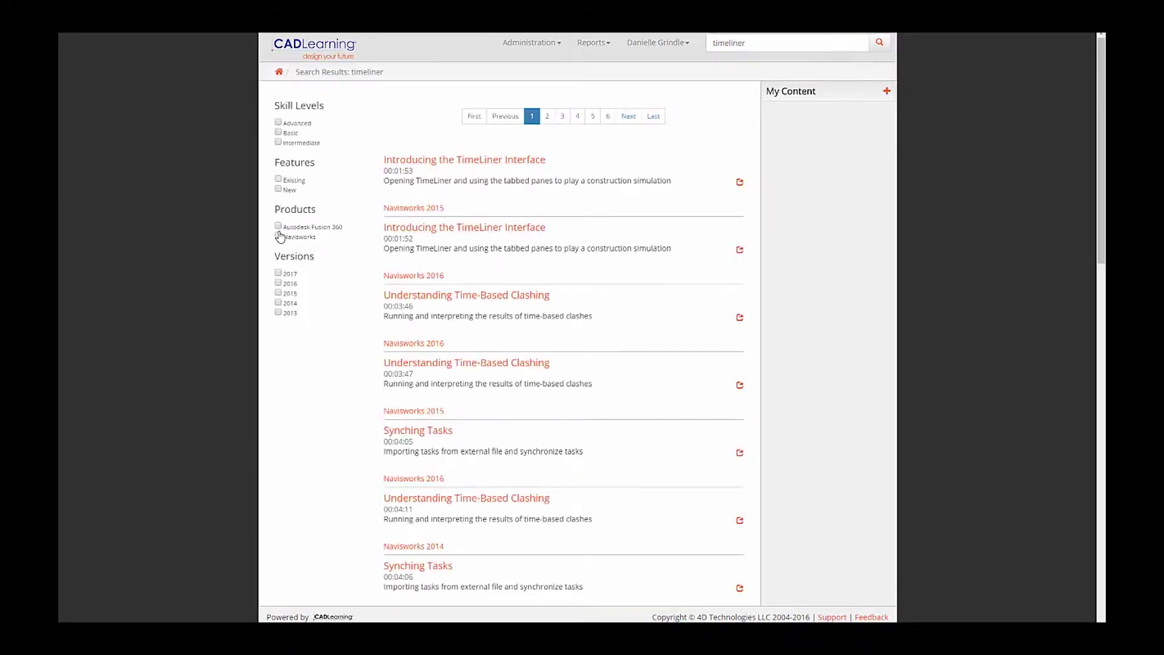
left_click(279, 283)
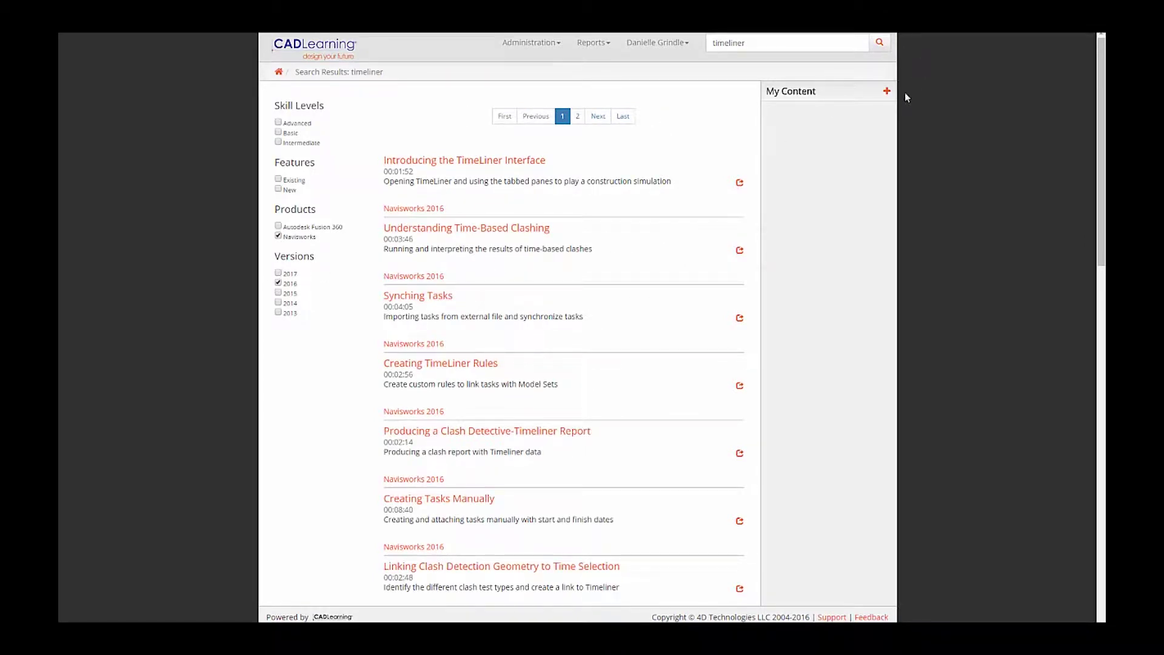
- Create and save a new playlist named Dani under My Content
left_click(887, 92)
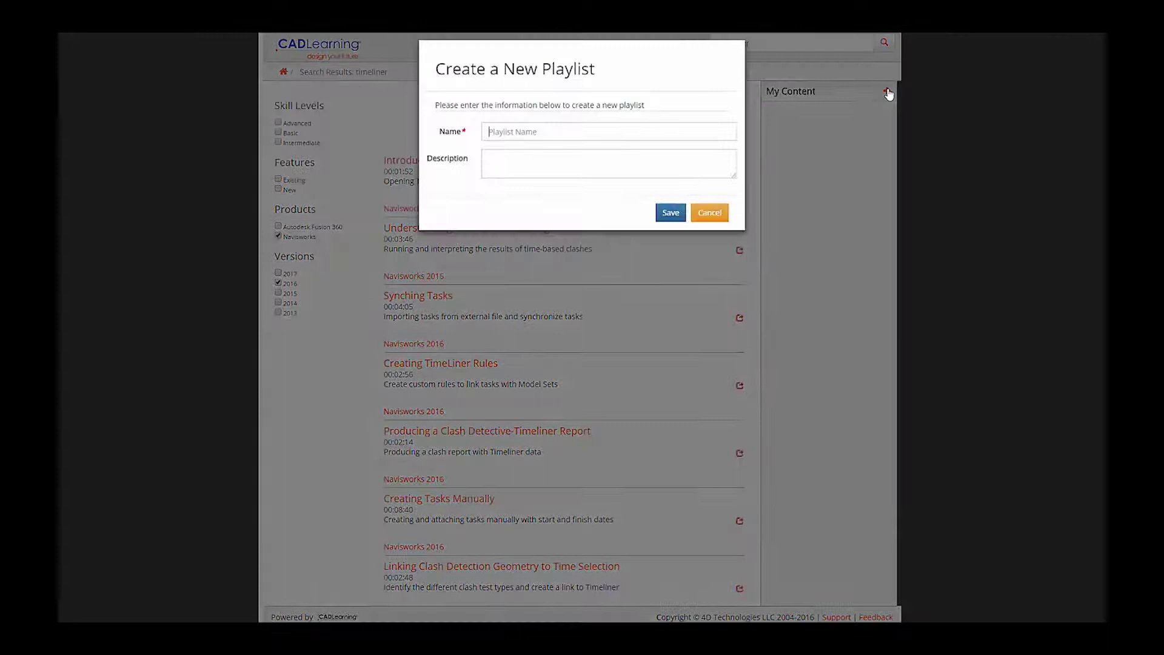
left_click(662, 136)
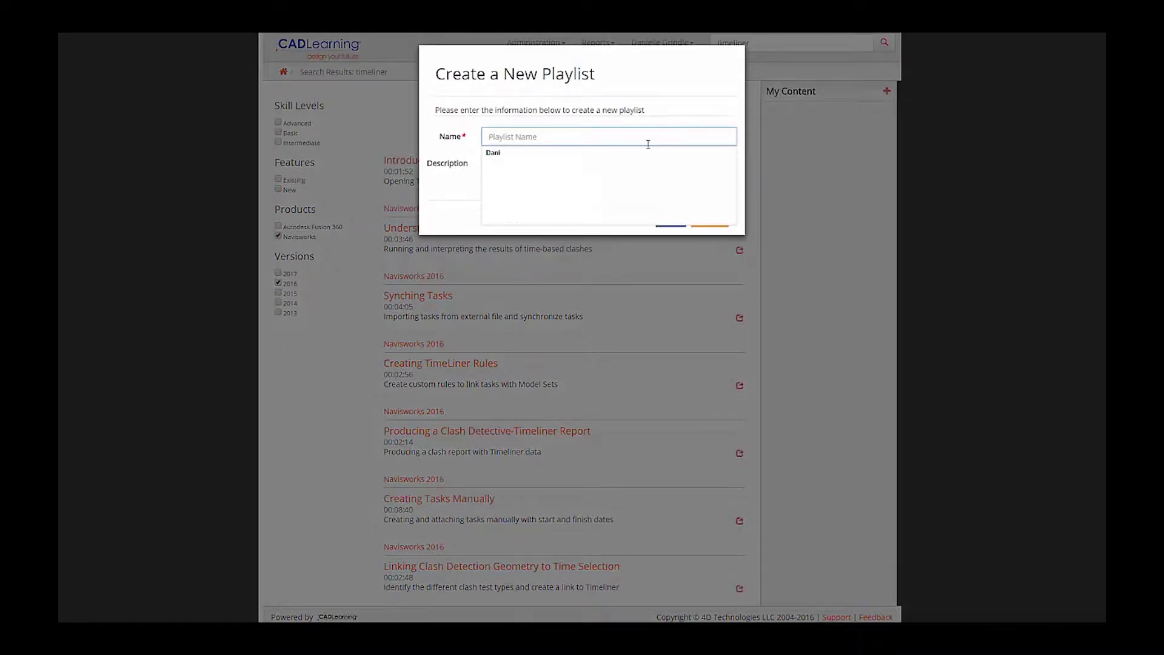
left_click(603, 151)
left_click(667, 217)
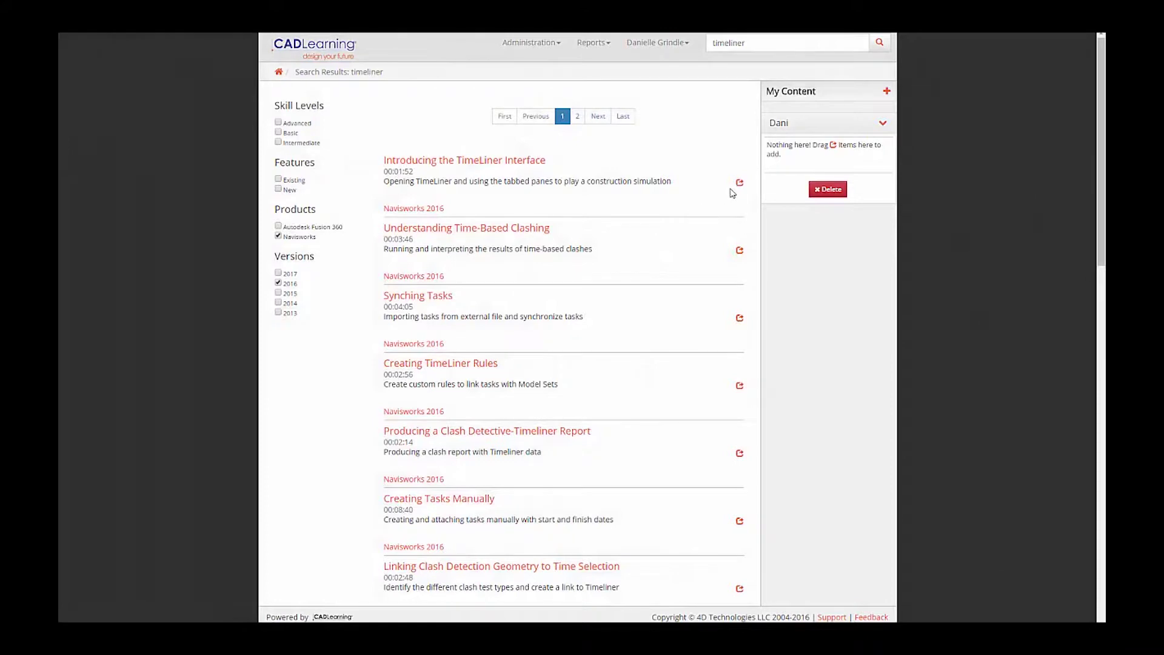
- Add Introducing the TimeLiner Interface and Understanding Time-Based Clashing to the Dani playlist
left_click_drag(739, 183, 819, 151)
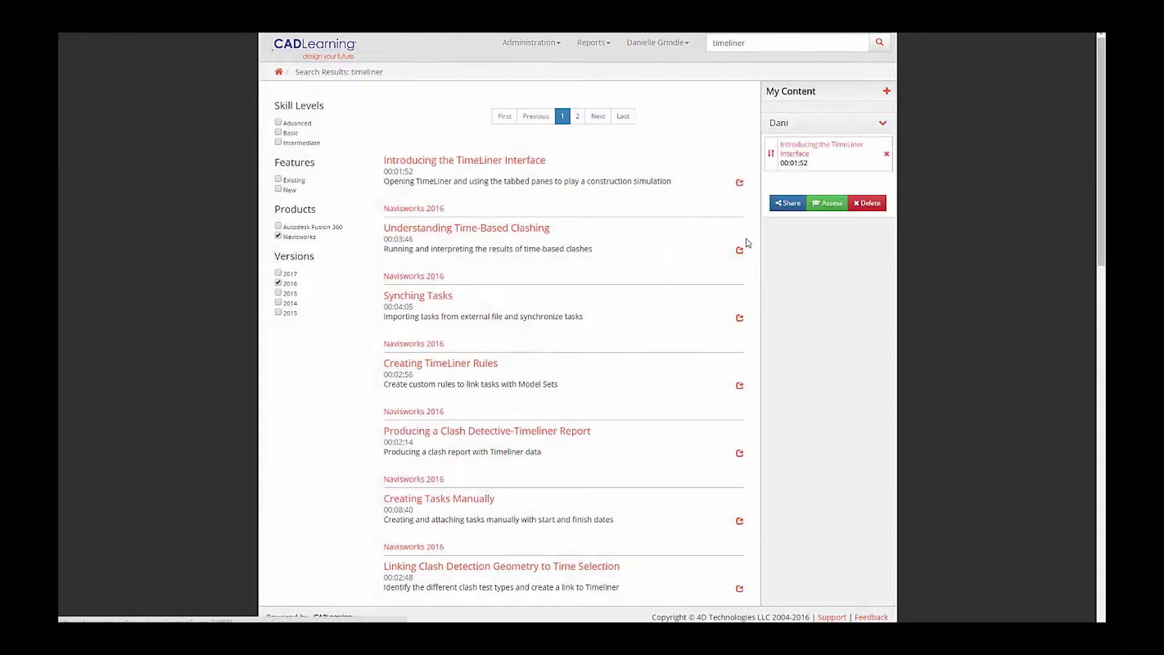
left_click_drag(739, 249, 814, 161)
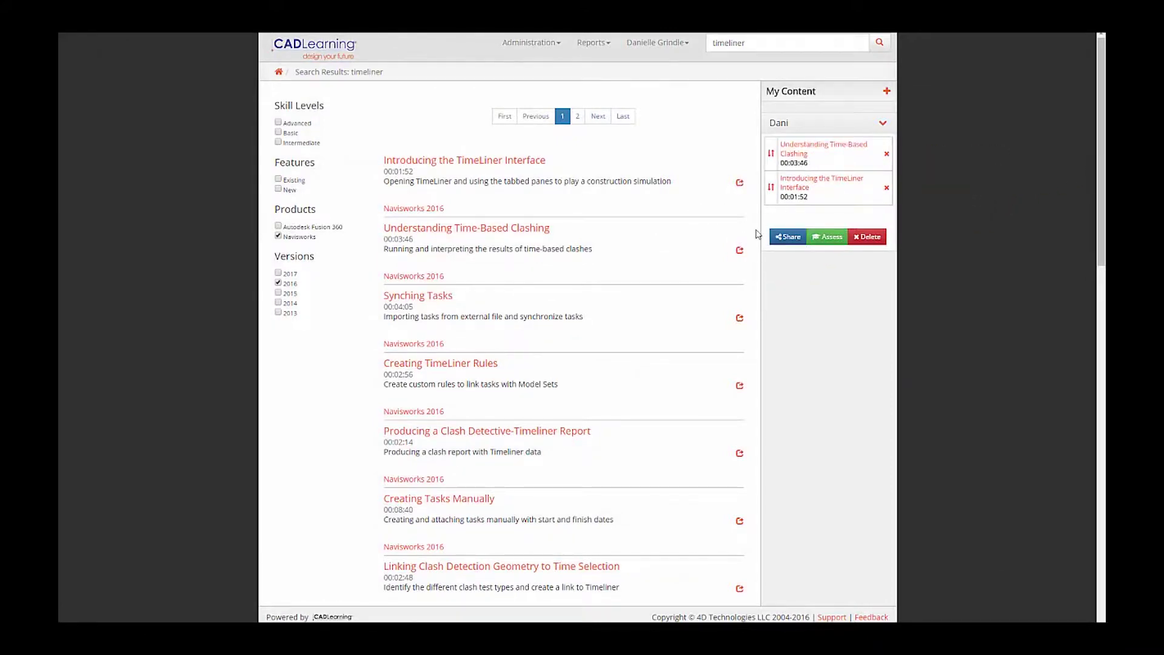
left_click(406, 301)
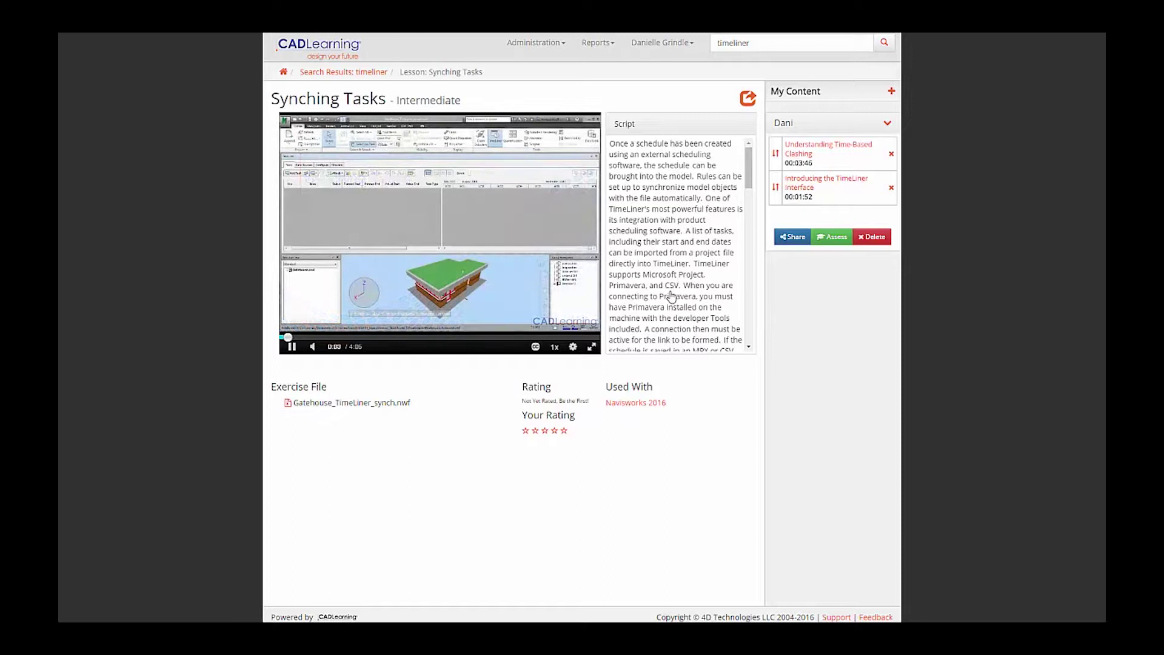
scroll(672, 298, "down", 2)
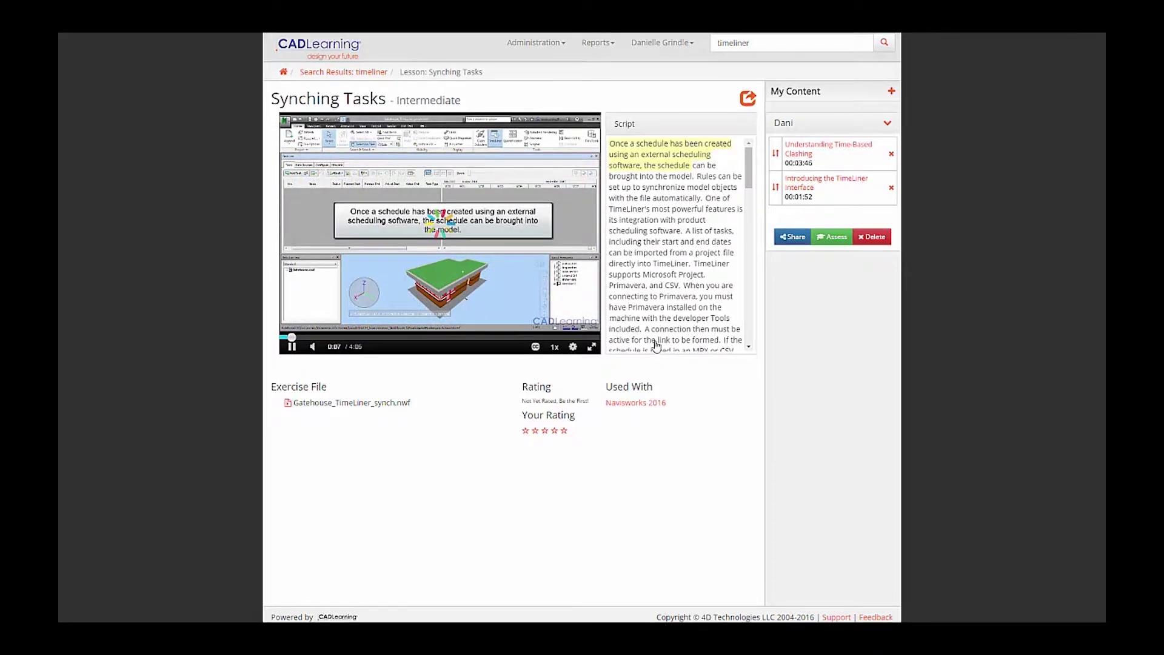
- Skip ahead in the Synching Tasks lesson video
left_click(654, 342)
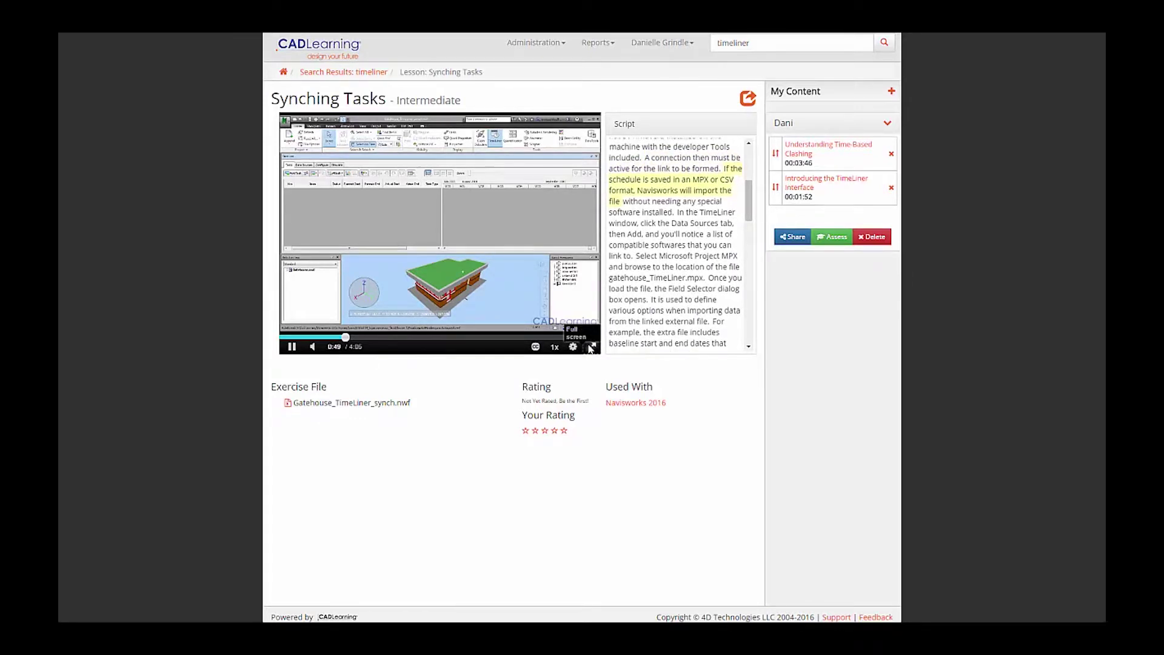
- Watch the Synching Tasks video full screen, then exit back to its lesson page
left_click(589, 348)
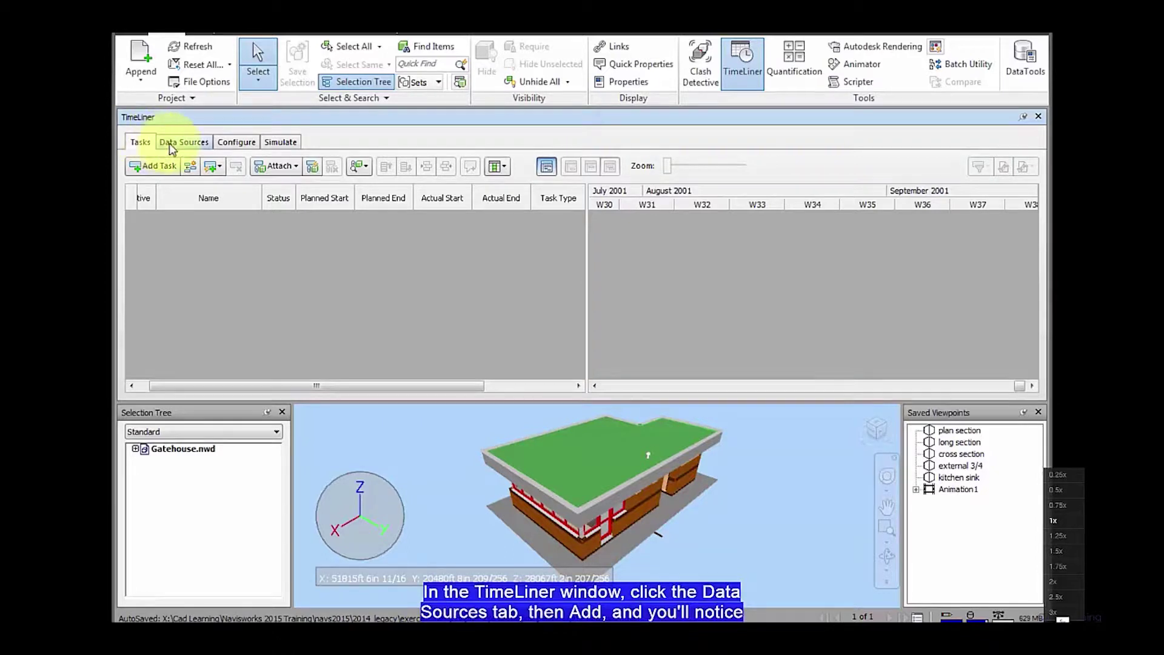
left_click(185, 143)
left_click(161, 169)
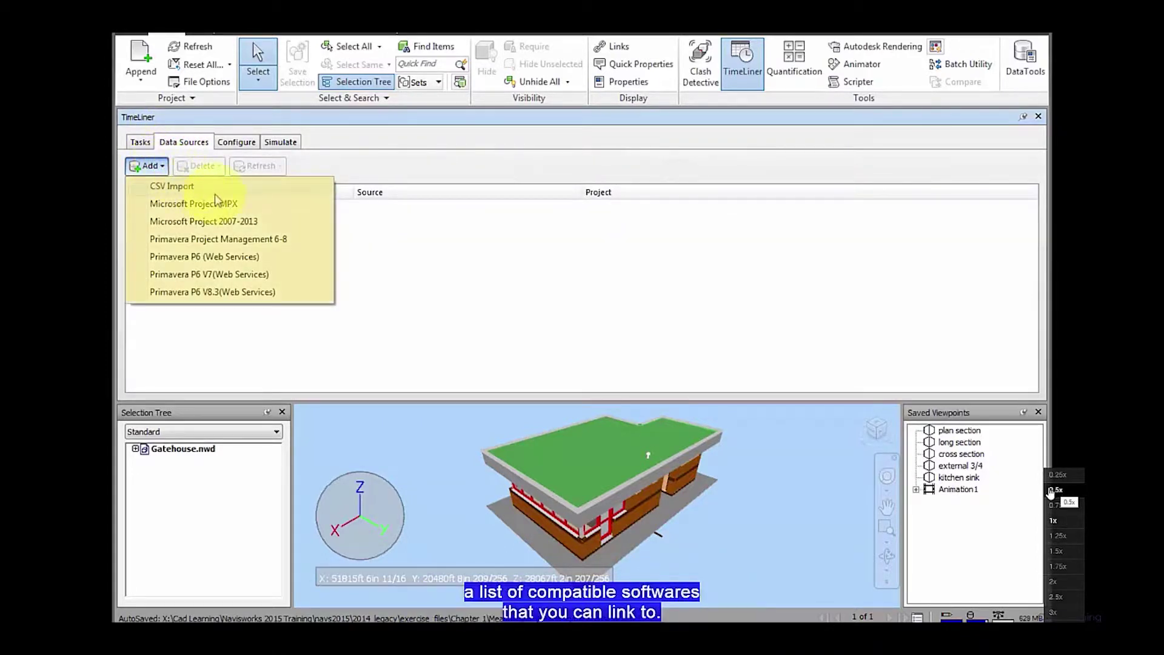
left_click(284, 206)
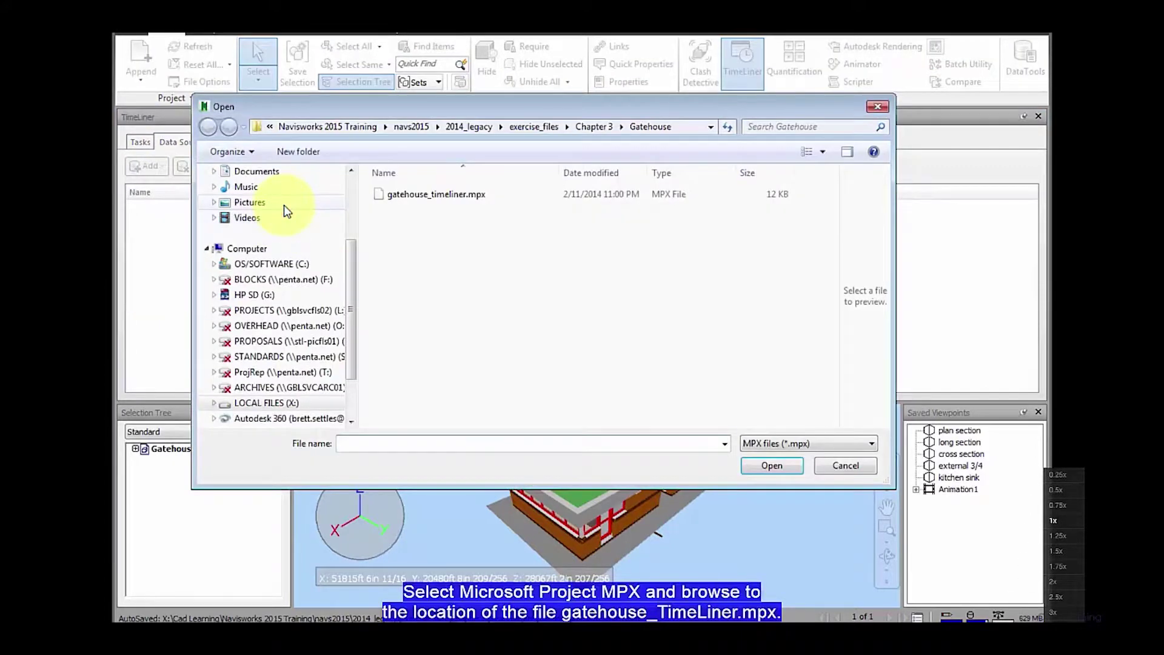
left_click(407, 199)
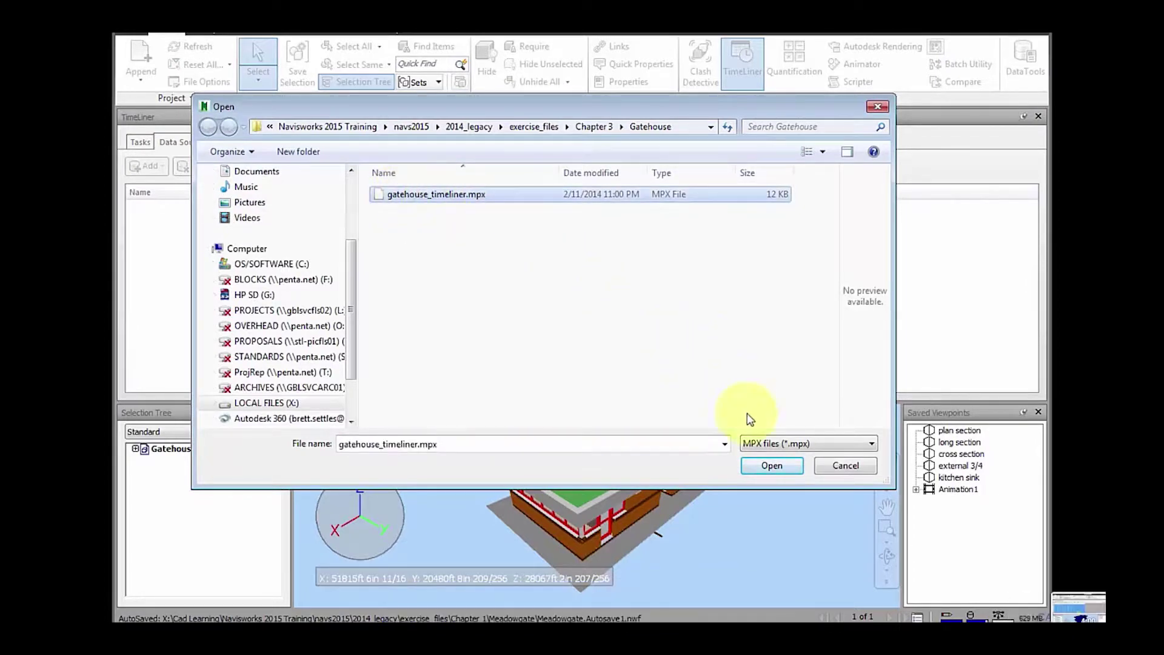
key("Escape")
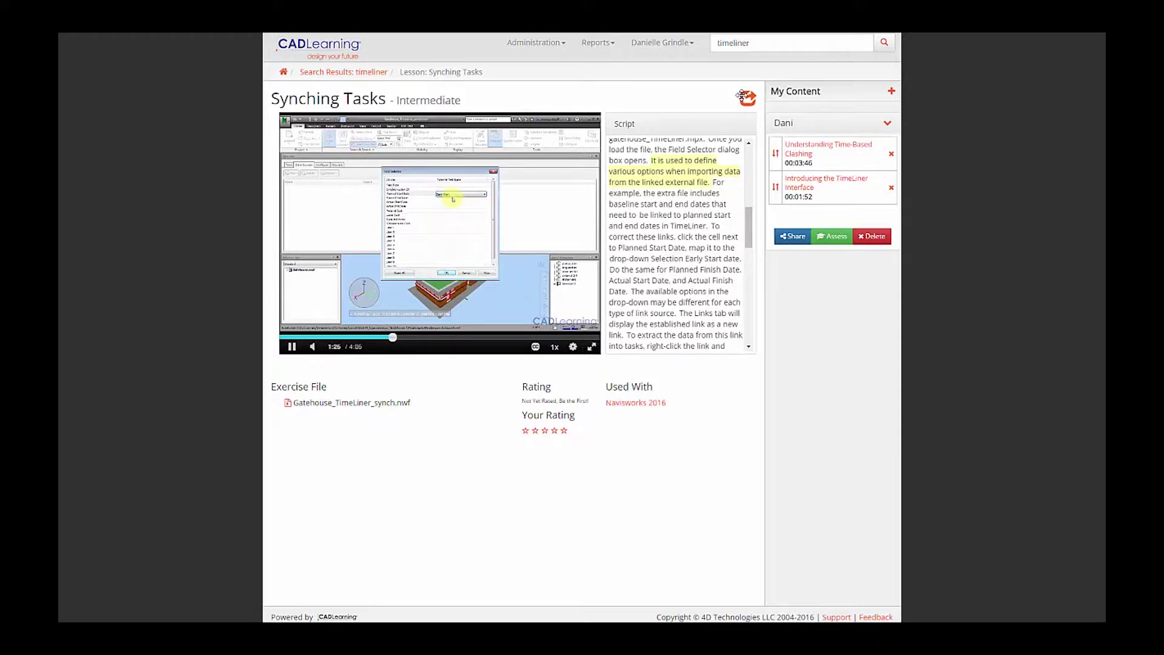
- Add Synching Tasks and Revit 2016 for Architecture's Understanding the Quick Access Toolbar to Dani
left_click(746, 95)
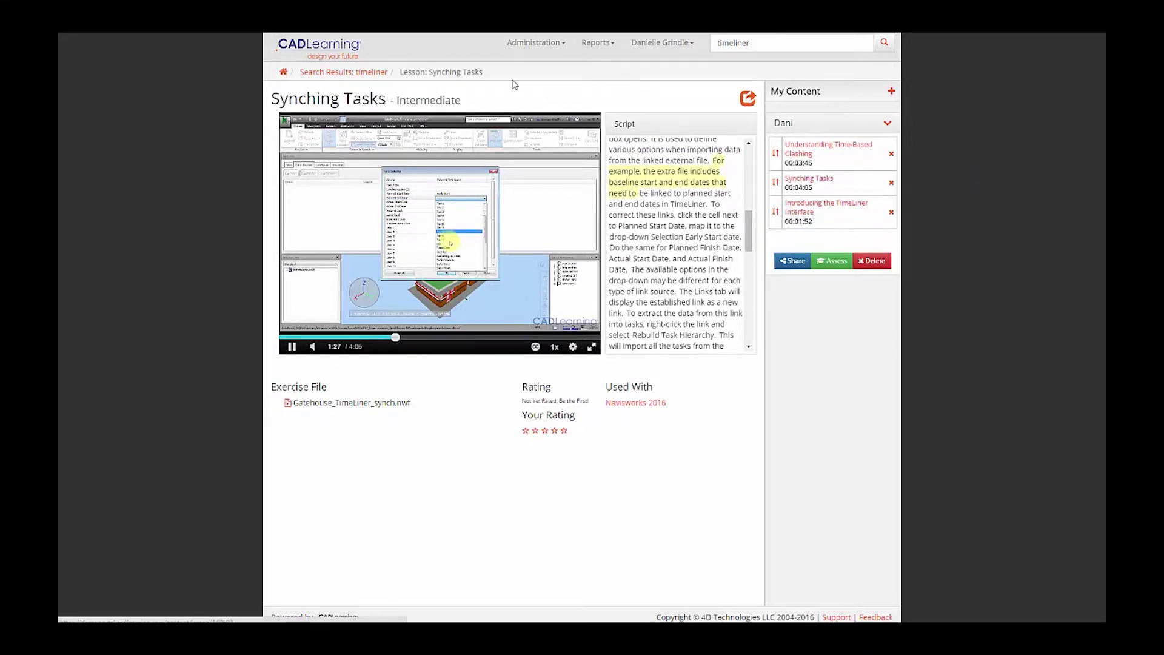
left_click(283, 72)
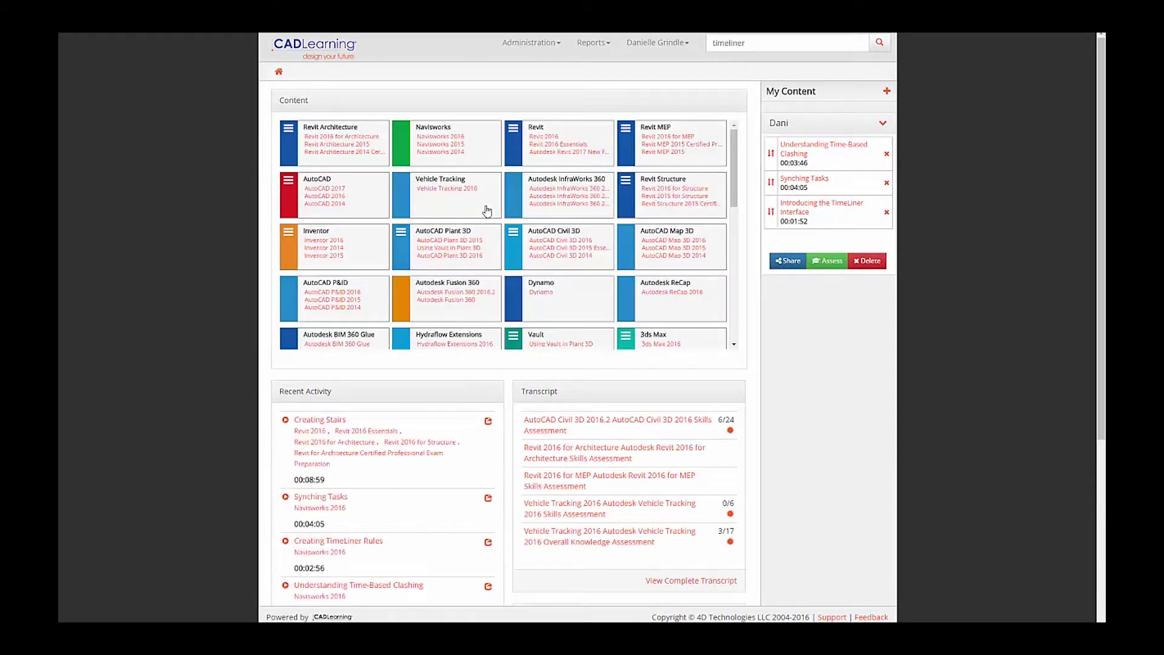
left_click(361, 140)
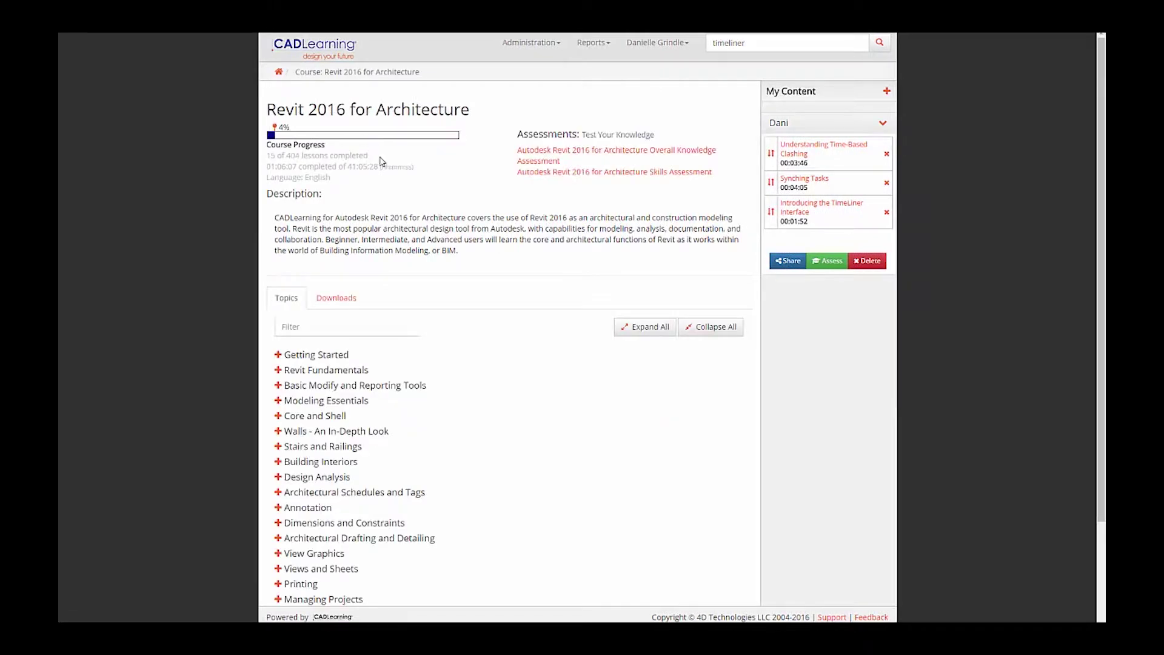
left_click(653, 329)
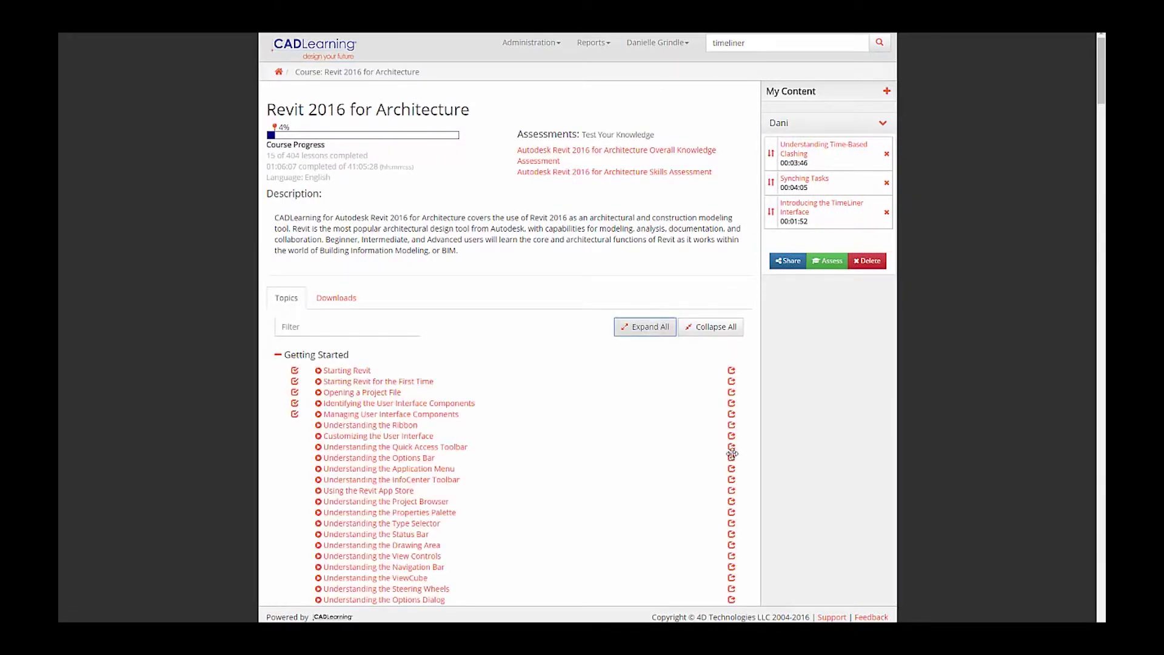
left_click_drag(731, 445, 847, 182)
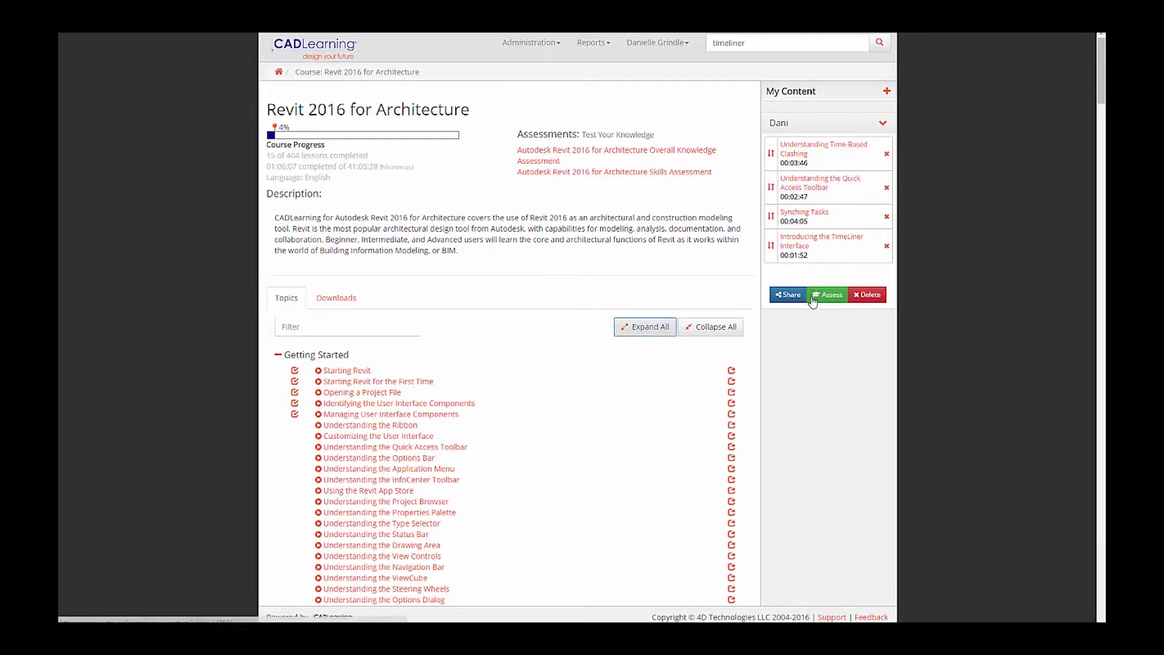
left_click(798, 301)
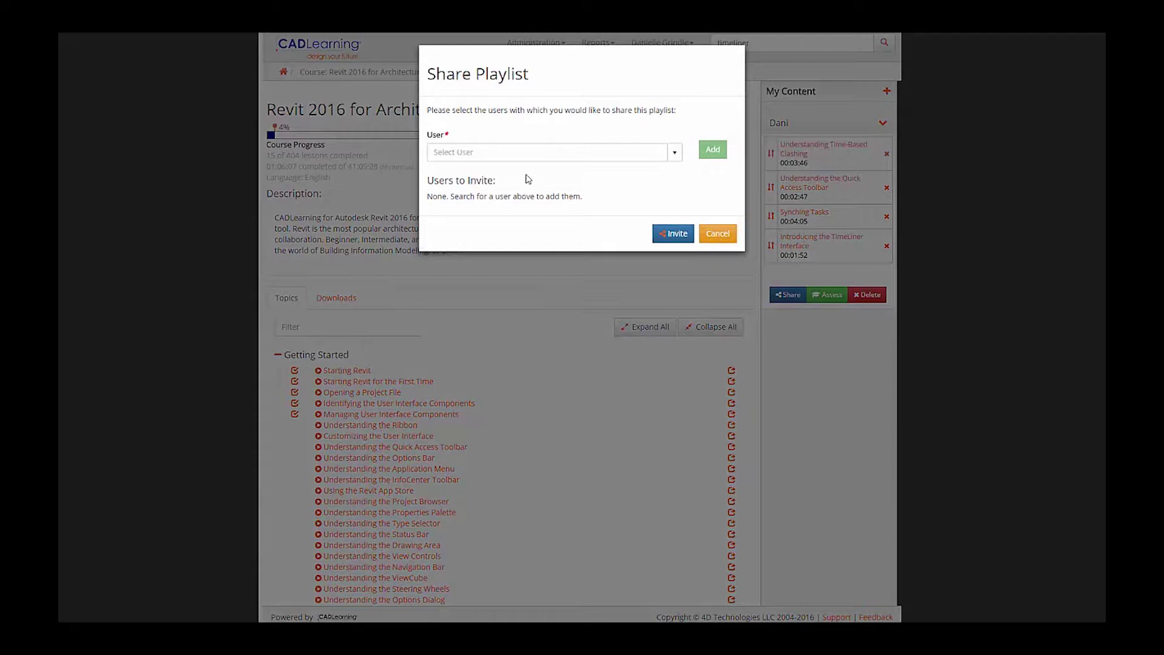
left_click(677, 154)
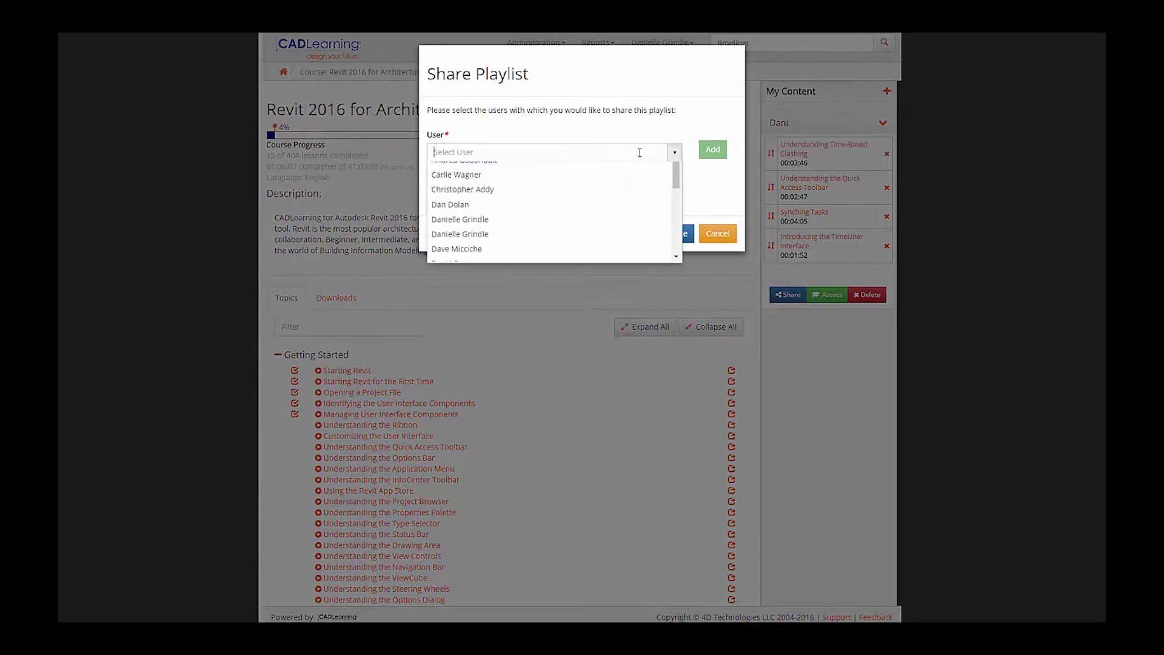
left_click(490, 217)
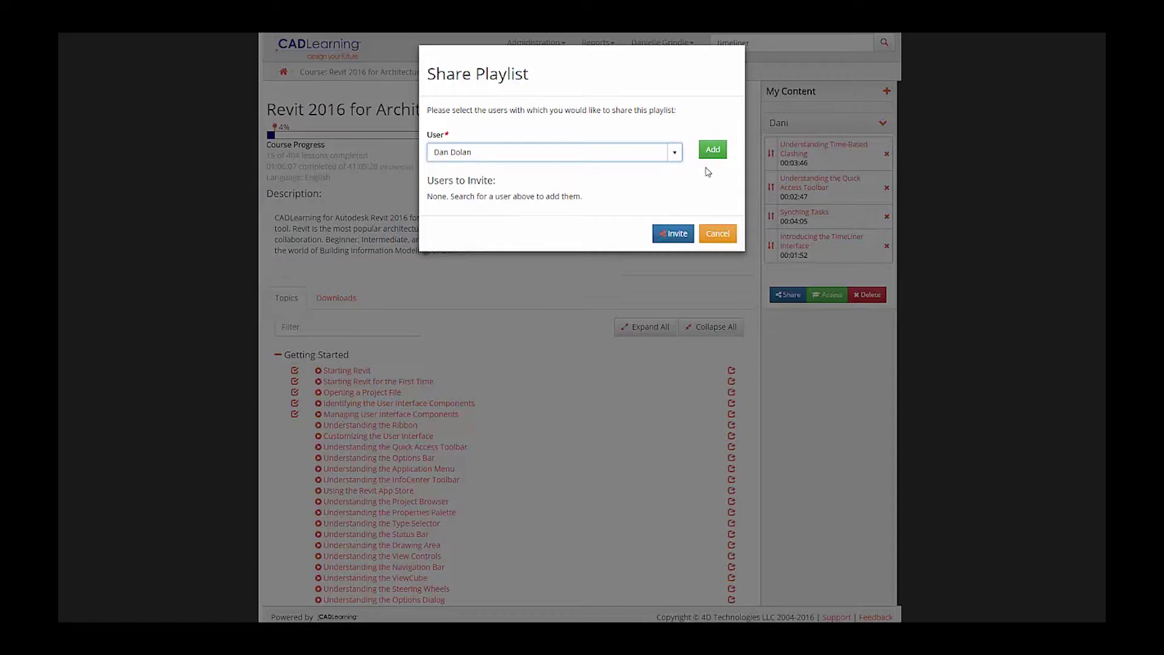
left_click(714, 151)
left_click(674, 245)
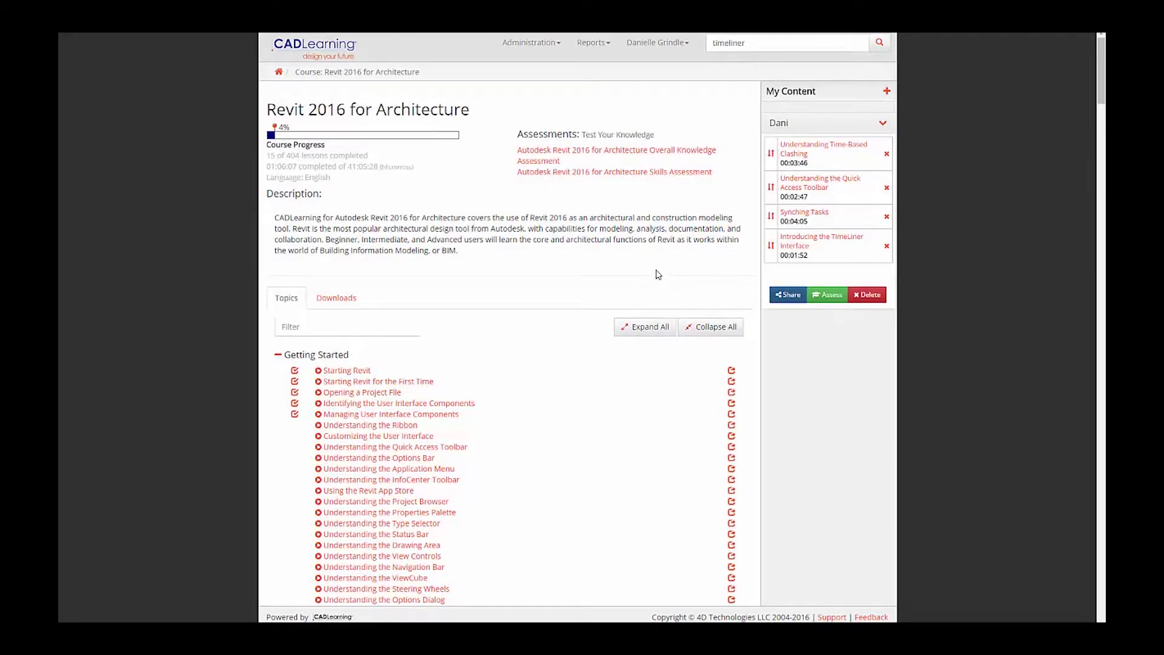
- Collapse the outline, filter topics by 'stair', and add Tagging Stairs to Dani
left_click(697, 330)
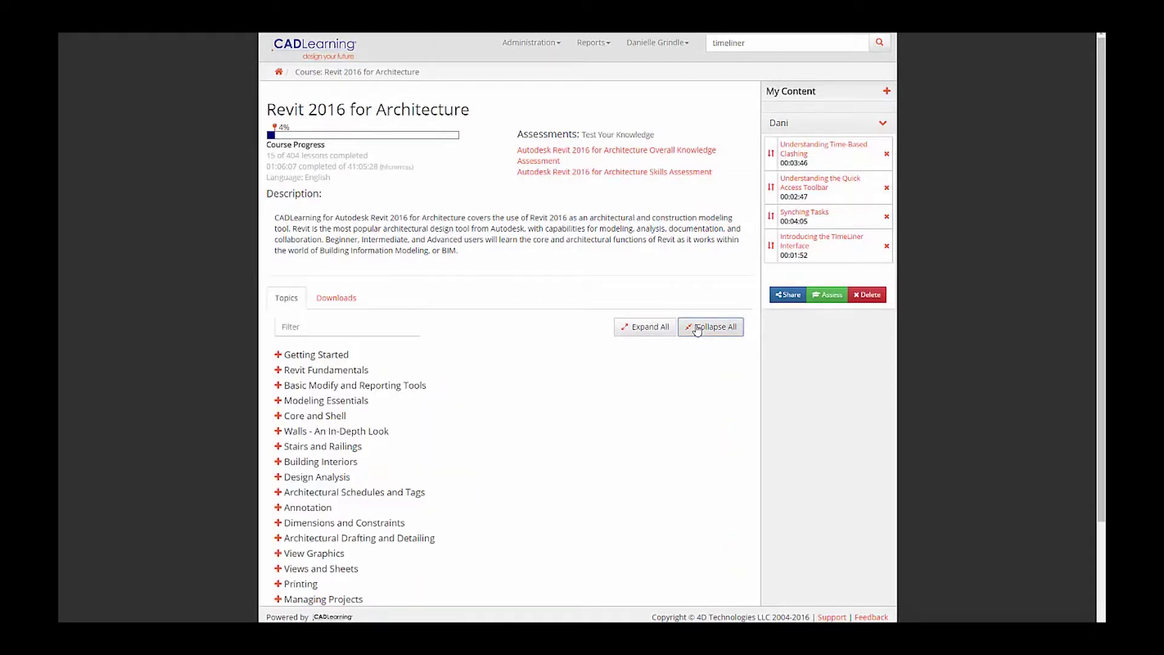
left_click(340, 326)
type("stair")
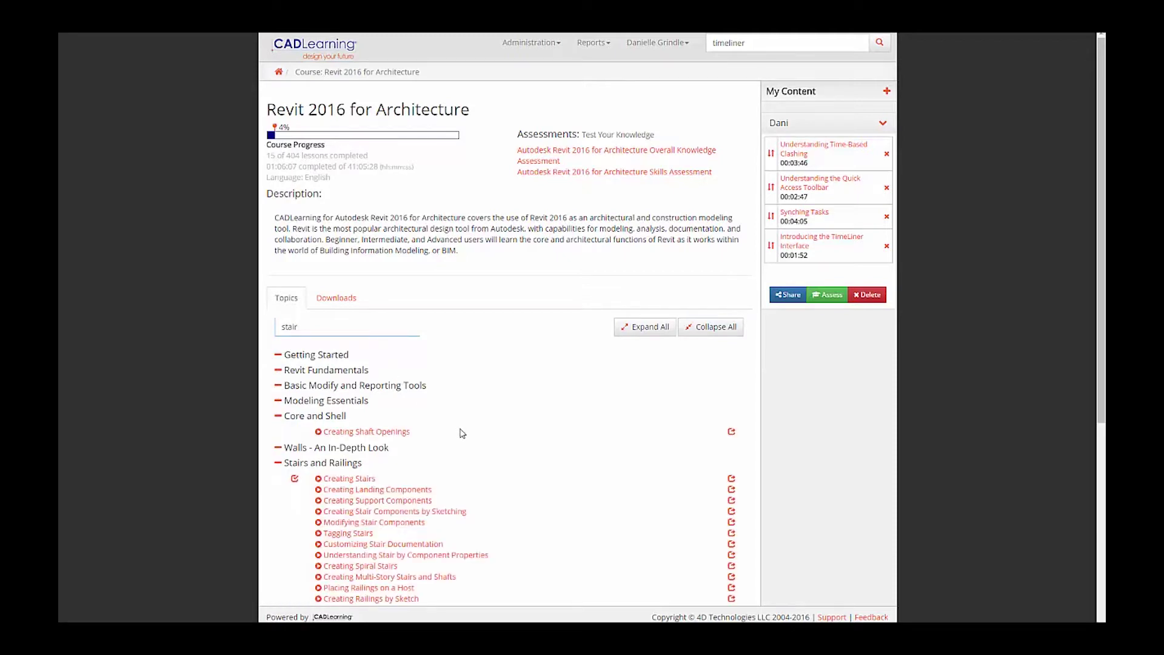
scroll(460, 431, "down", 3)
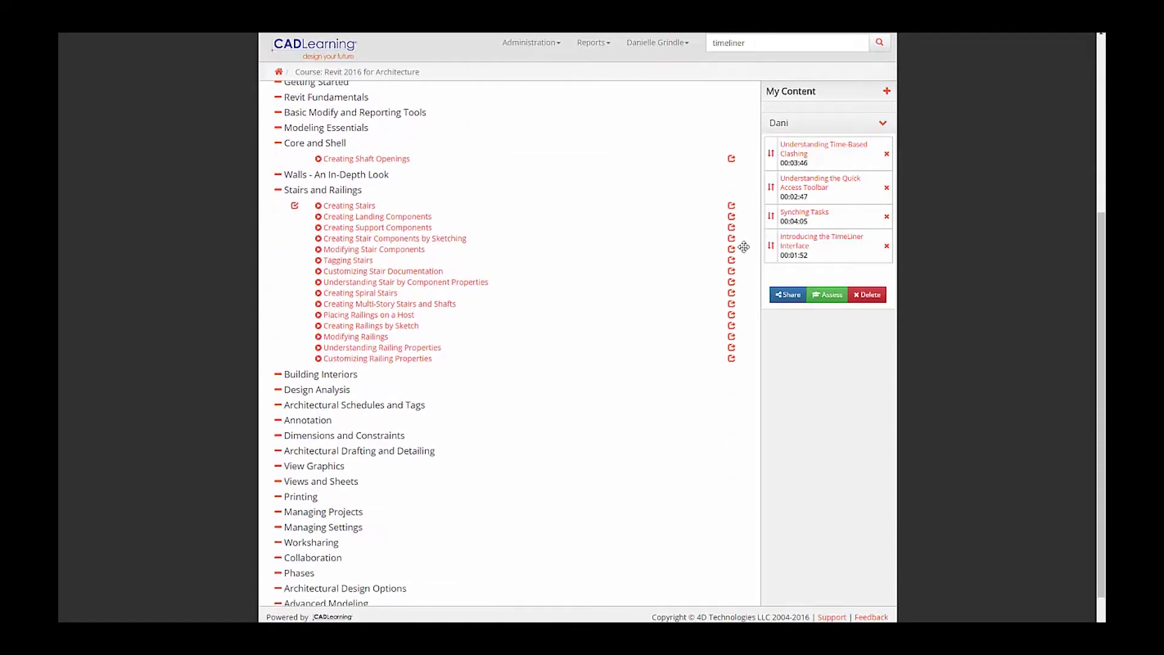
left_click_drag(732, 260, 800, 265)
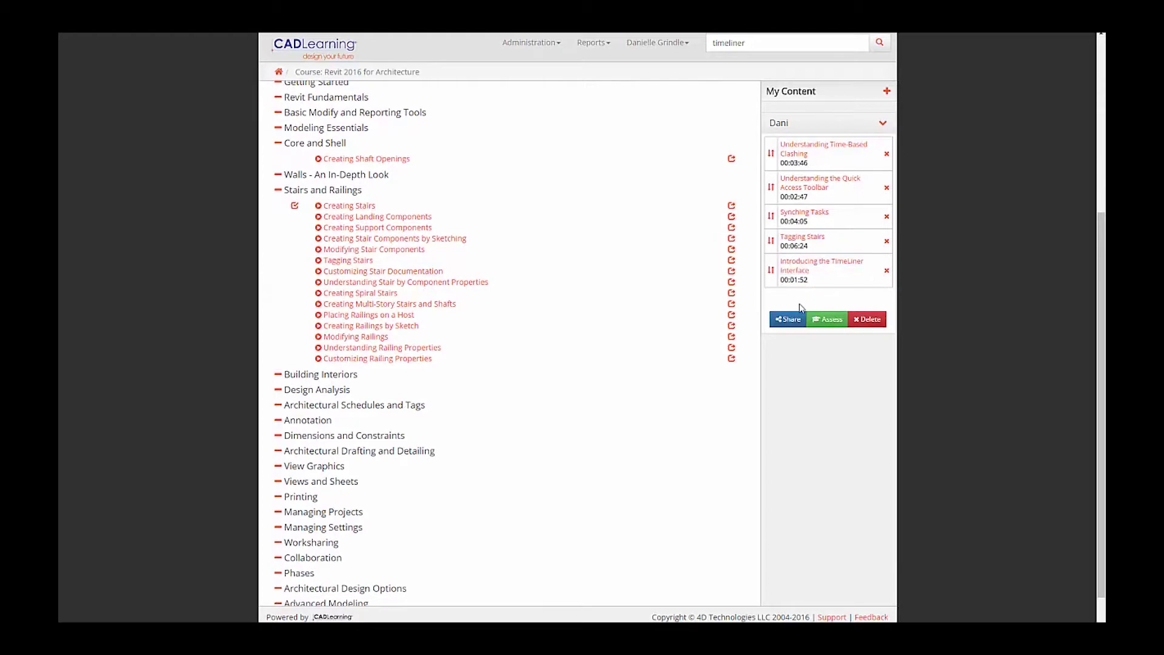
scroll(618, 303, "up", 3)
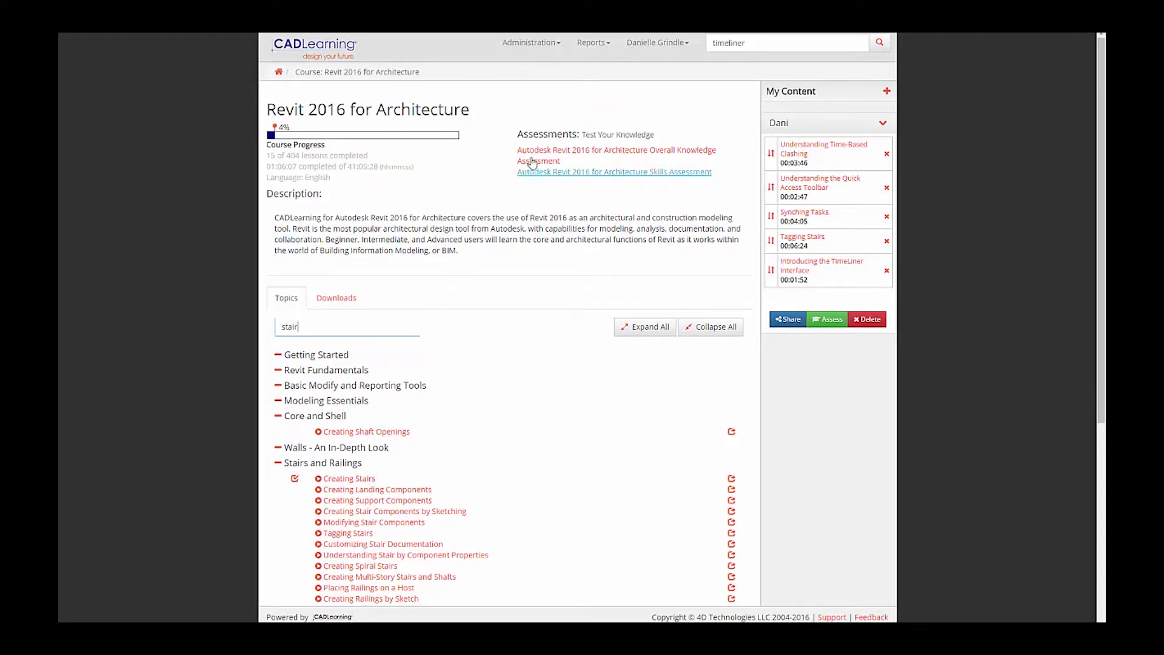
left_click_drag(518, 132, 723, 173)
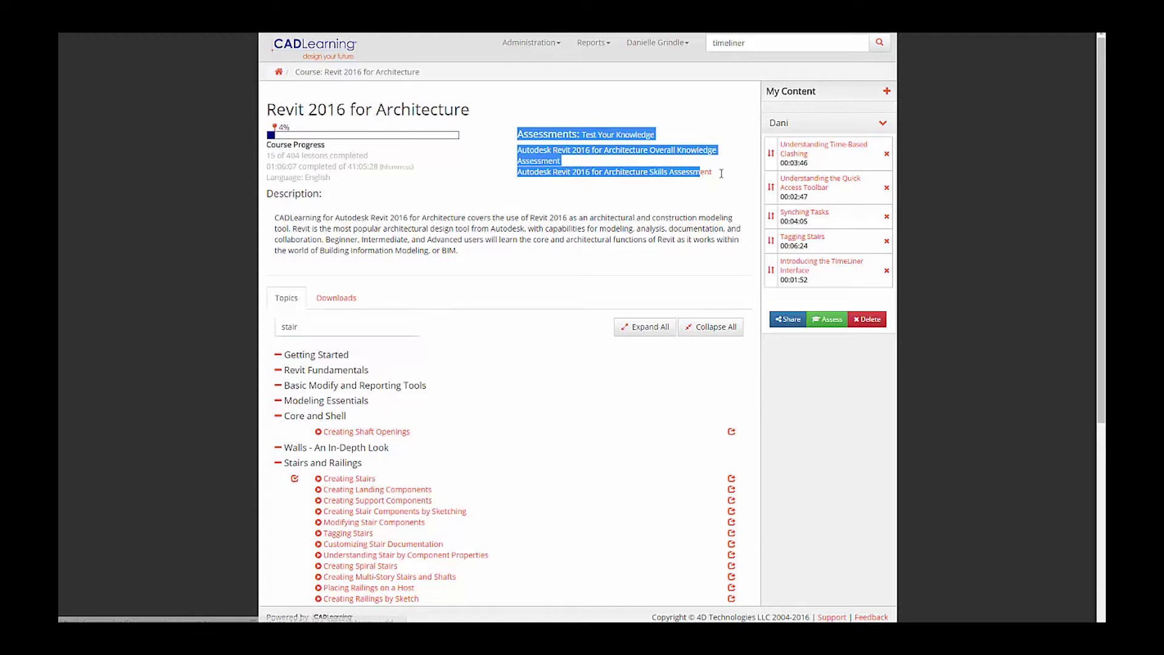
- Resume the Revit 2016 for Architecture Skills Assessment, advance three questions, then save and exit
left_click(598, 173)
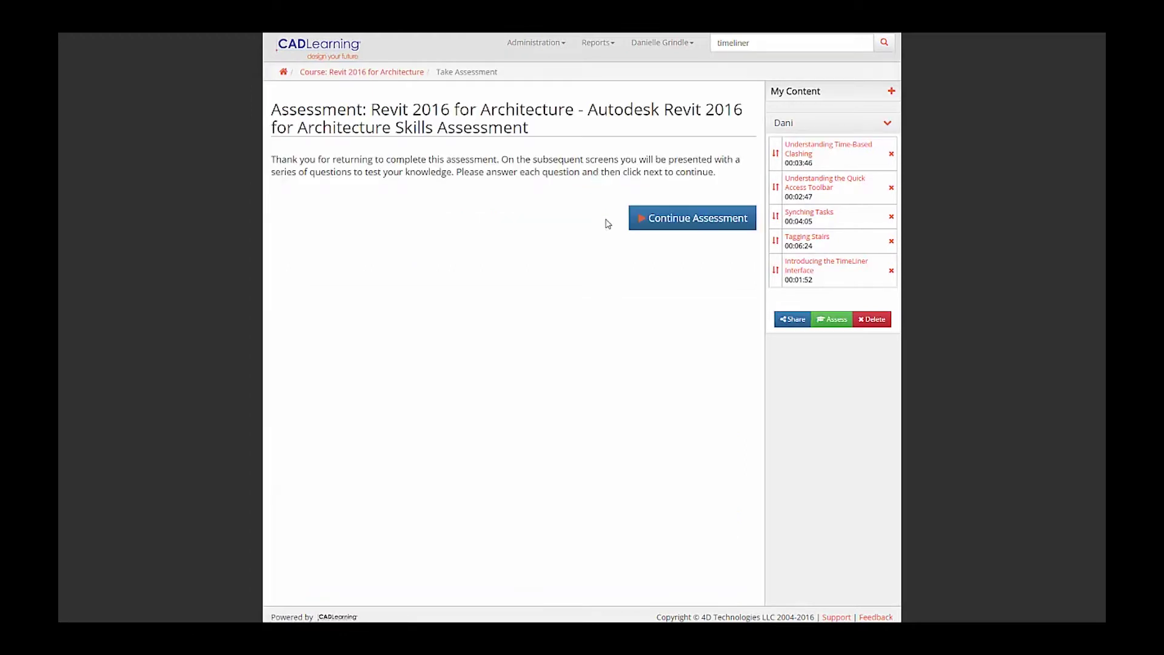
left_click(668, 231)
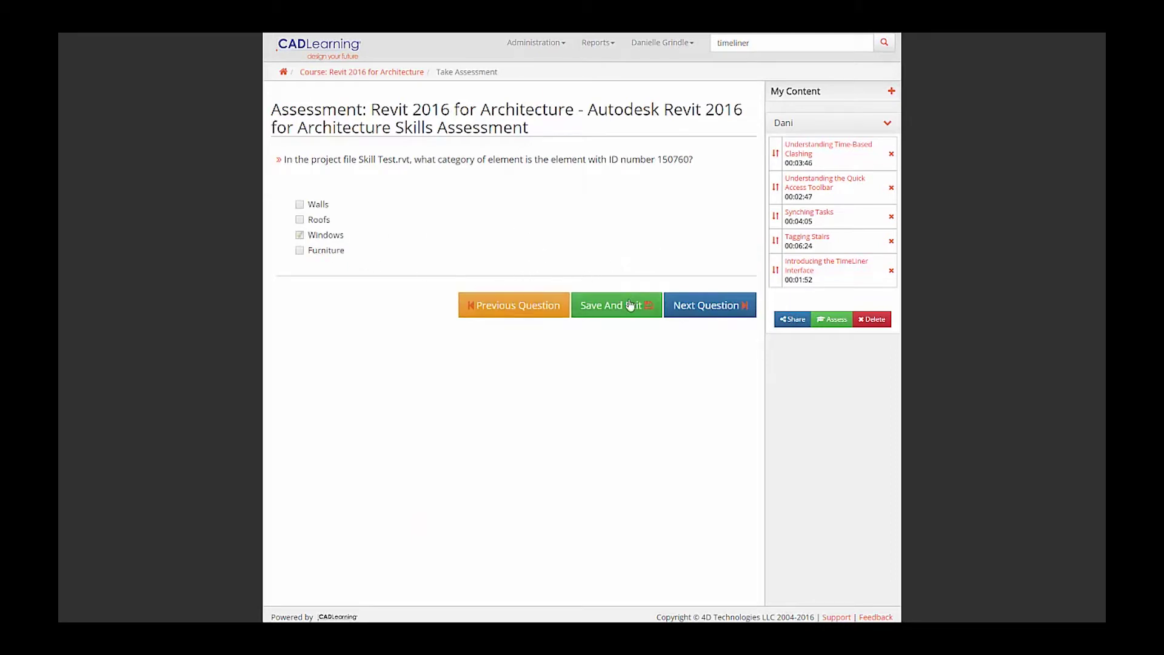
left_click(702, 305)
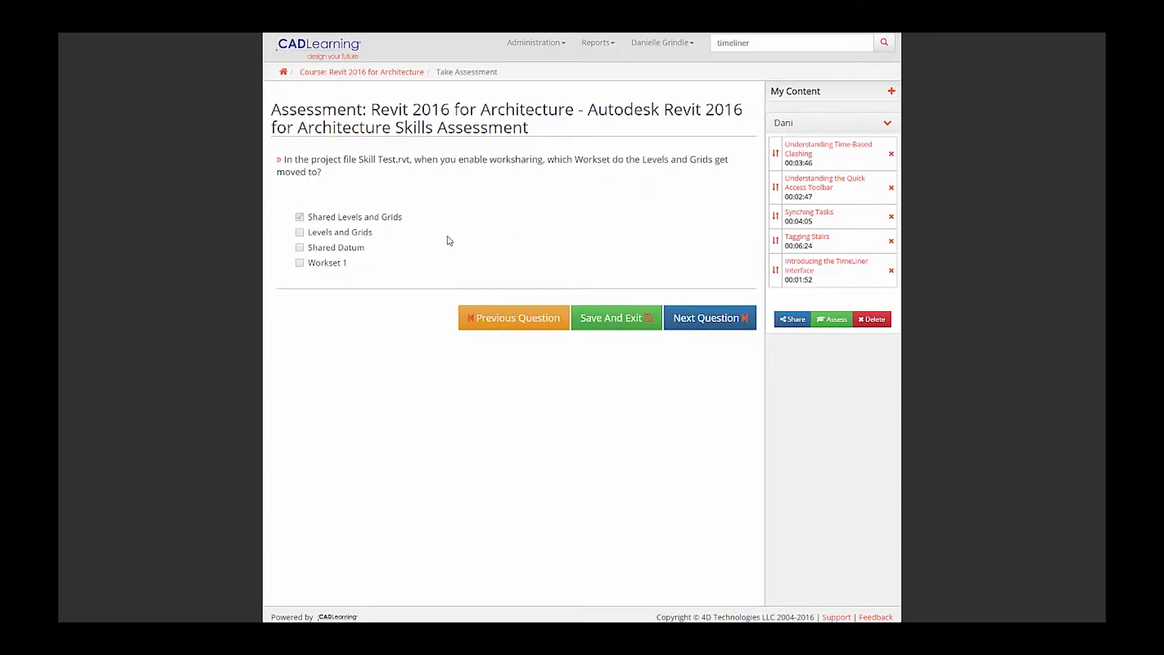
left_click(679, 313)
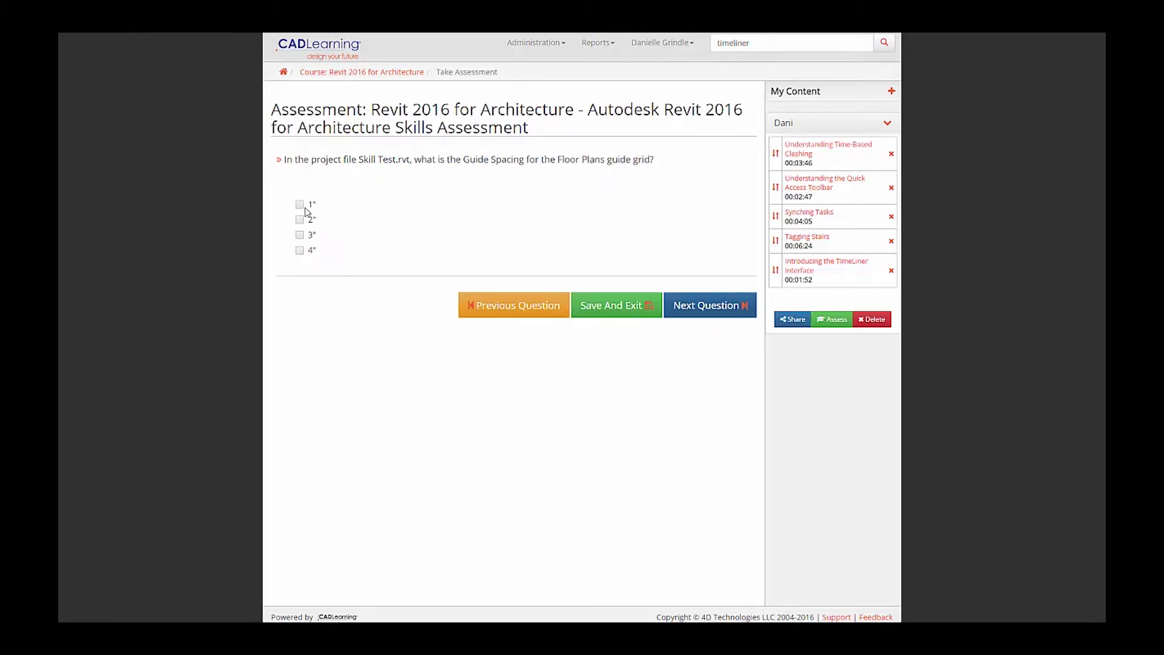
left_click(686, 305)
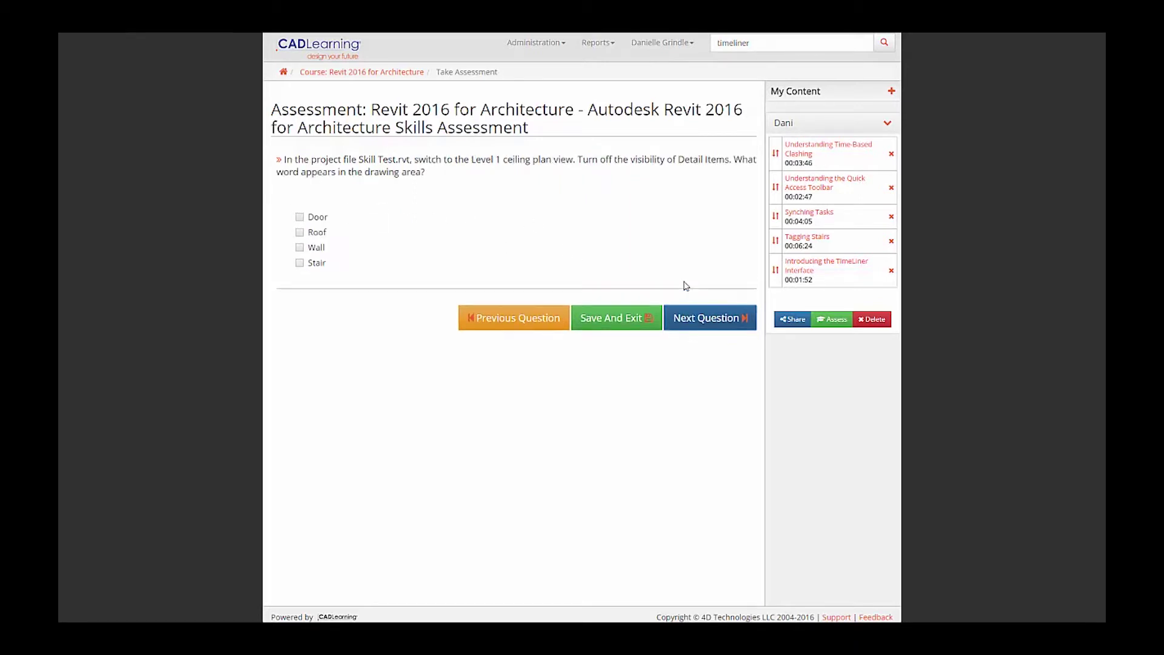
left_click(610, 320)
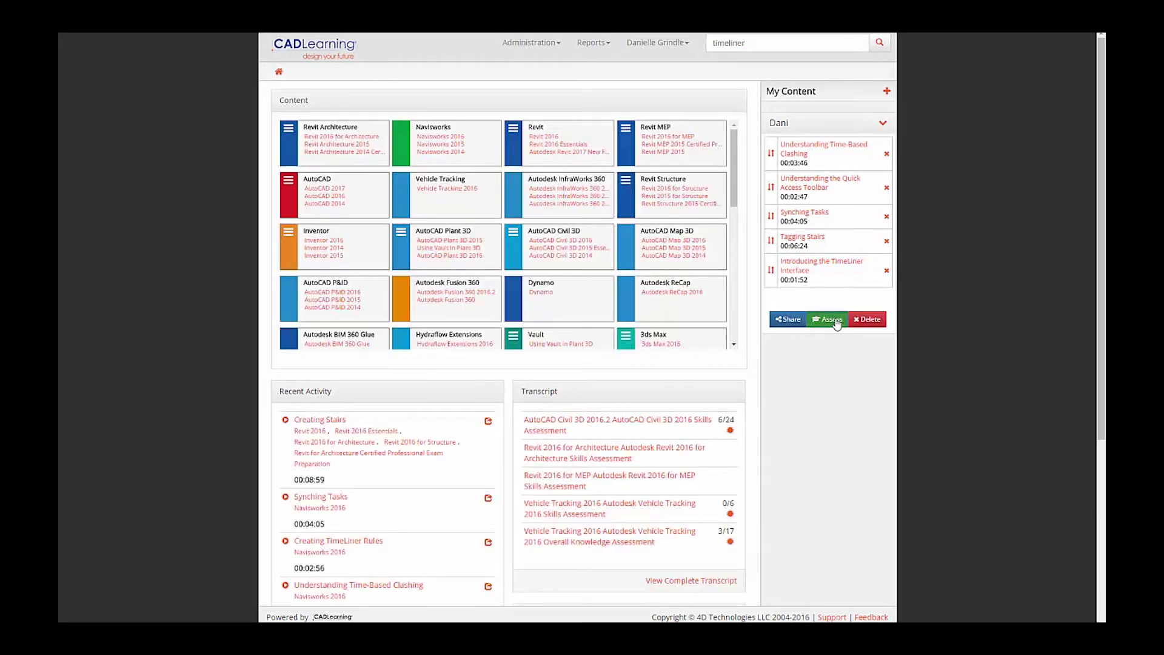
- Answer the Dani playlist assessment, choosing Customizes visible columns and Group Other Clashes, and submit it
left_click(836, 324)
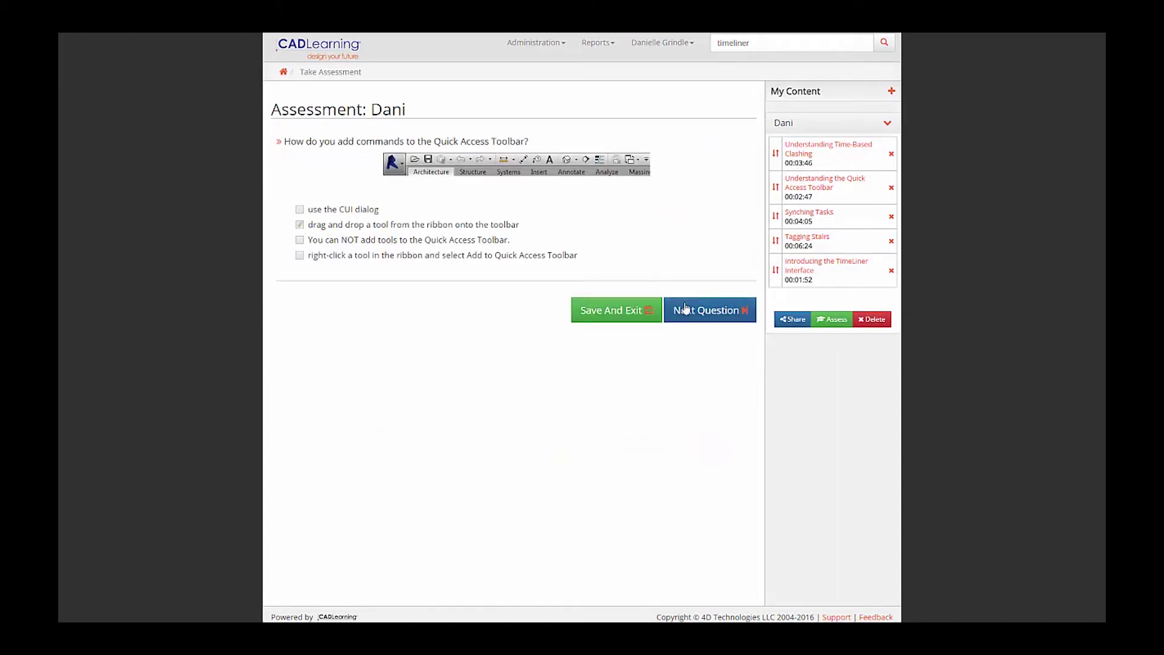
left_click(677, 307)
left_click(301, 226)
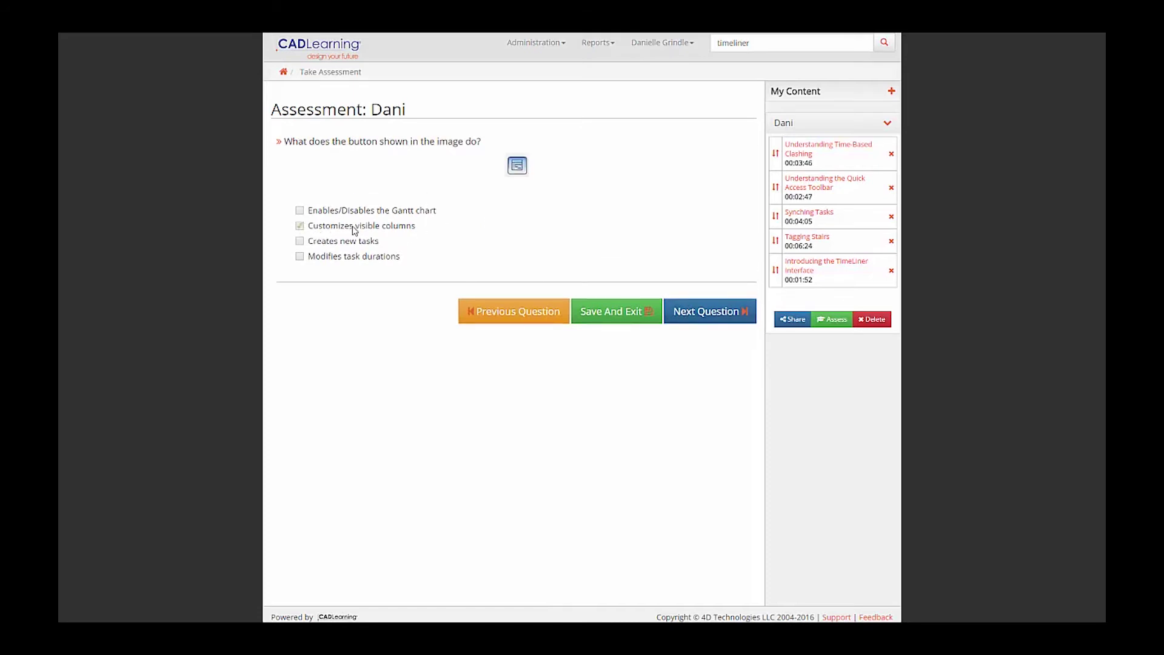
left_click(697, 310)
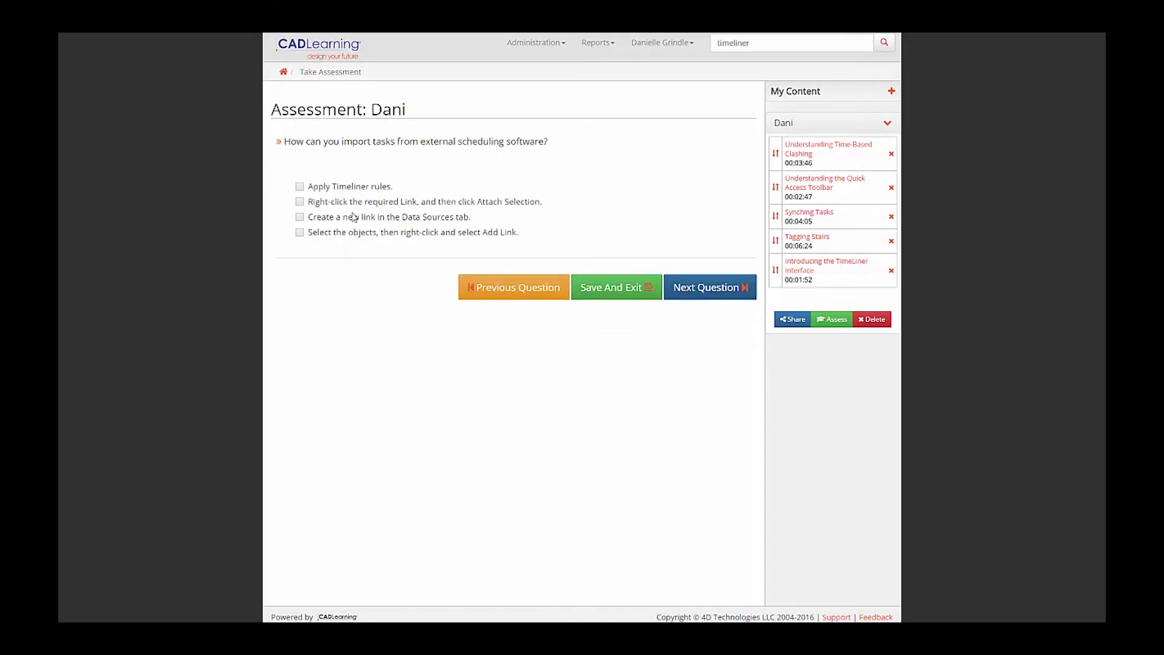
left_click(300, 216)
left_click(692, 287)
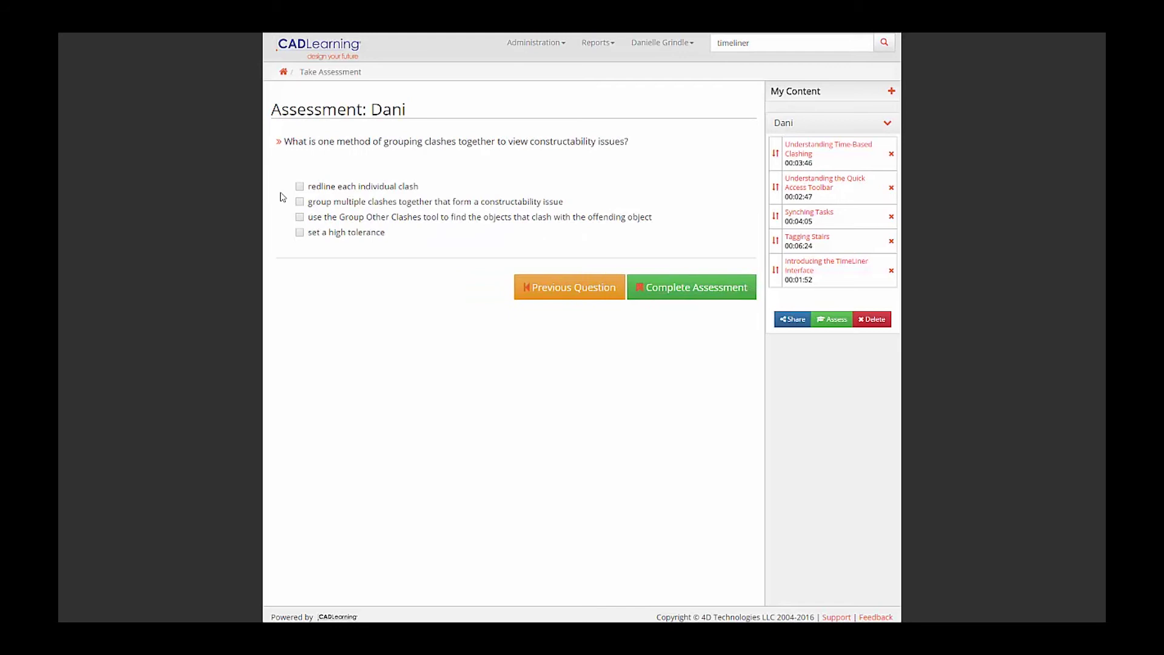
left_click(300, 219)
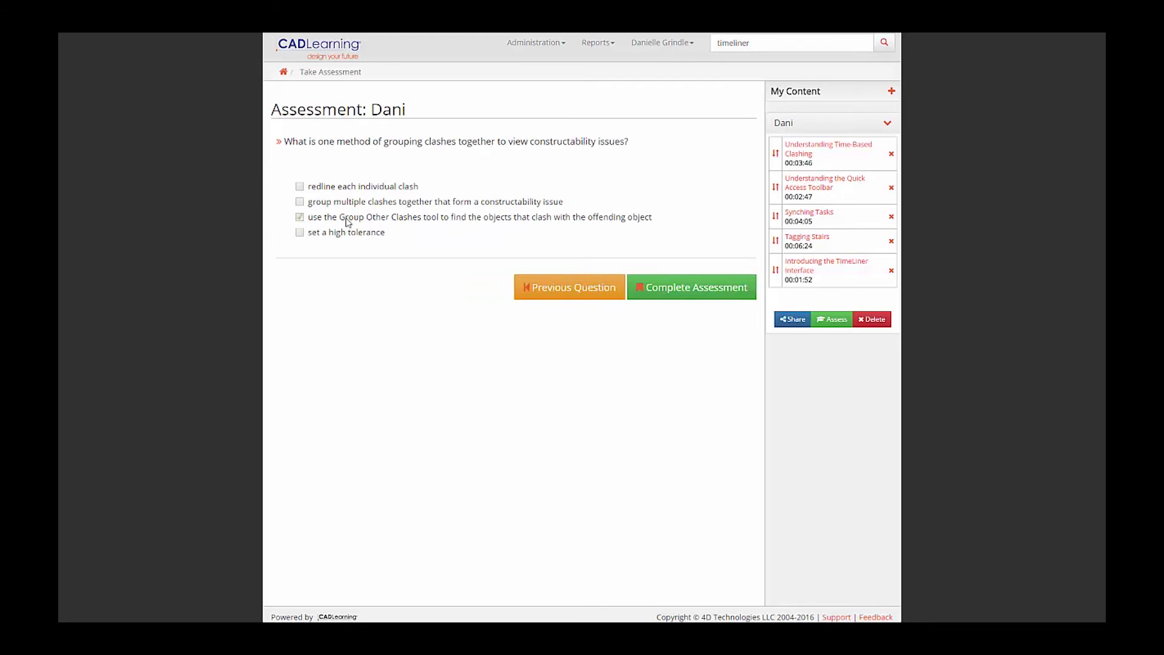
left_click(660, 299)
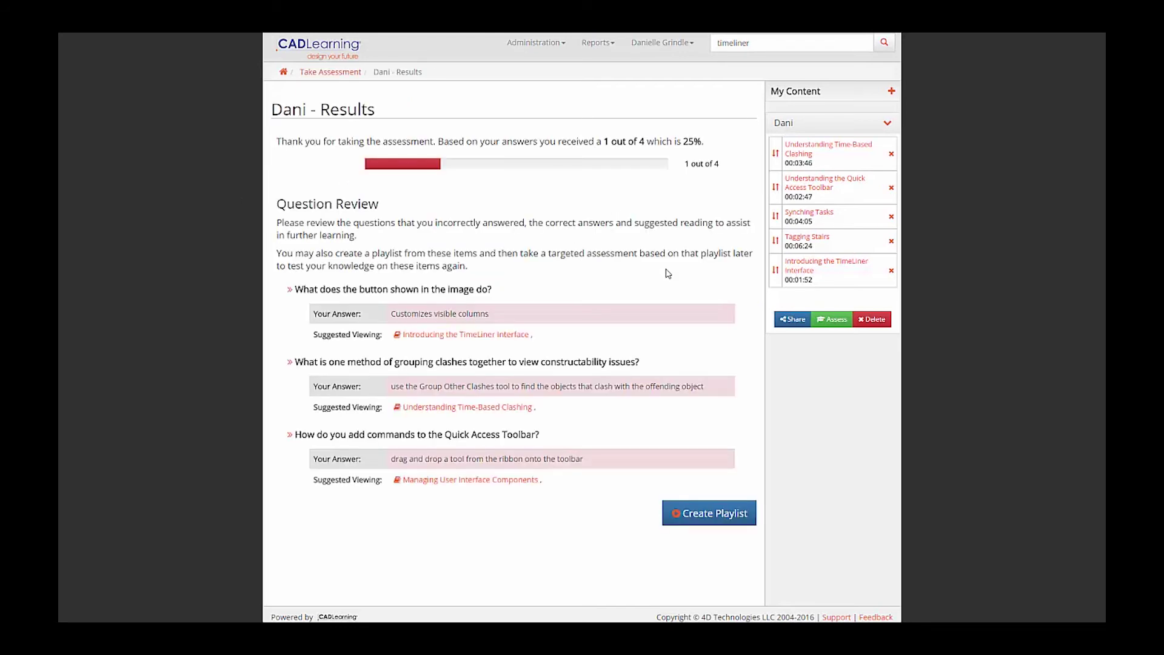